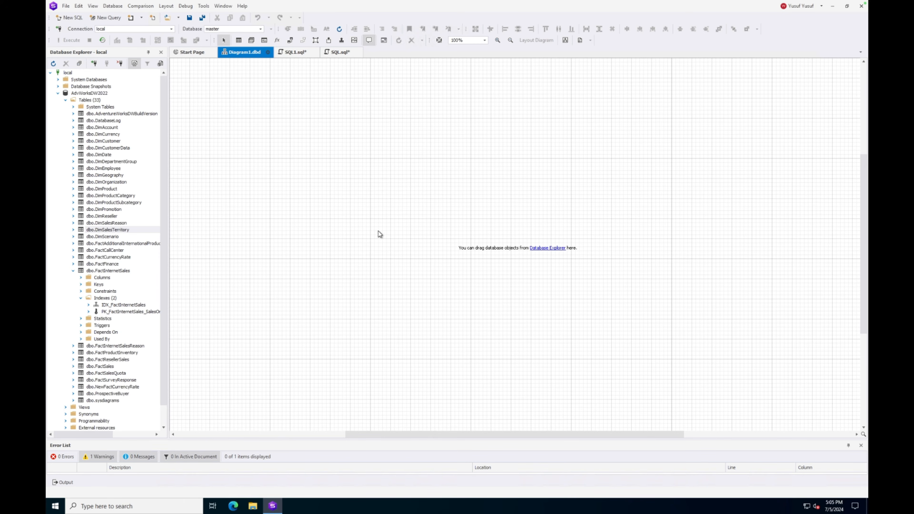
Start a new table from the empty database diagram and name it Customer.
{"action": "right_click", "coordinate": [312, 148]}
{"action": "mouse_move", "coordinate": [359, 154]}
{"action": "left_click", "coordinate": [440, 150]}
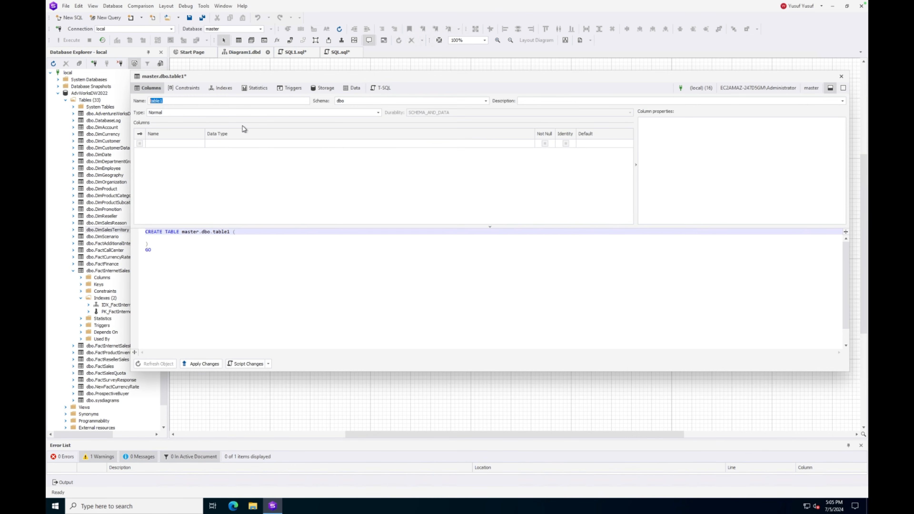
{"action": "left_click", "coordinate": [184, 88]}
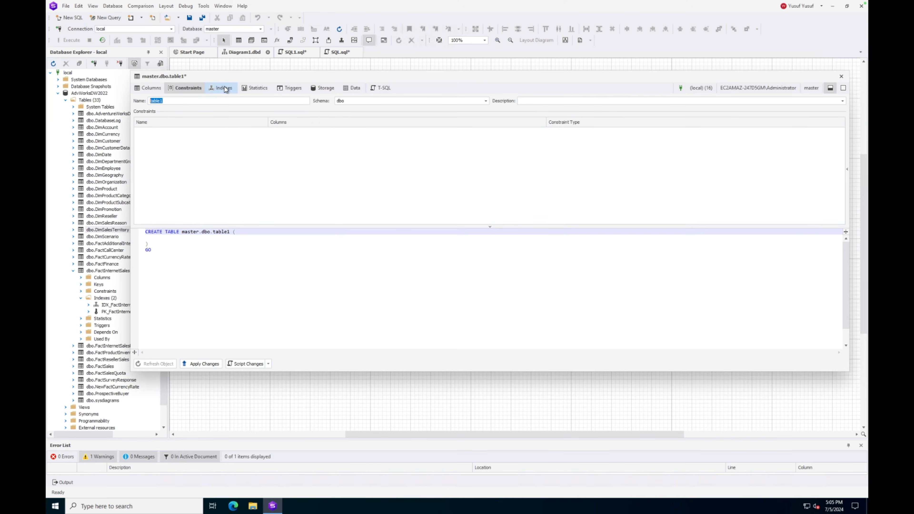
{"action": "left_click", "coordinate": [224, 88]}
{"action": "left_click", "coordinate": [146, 88]}
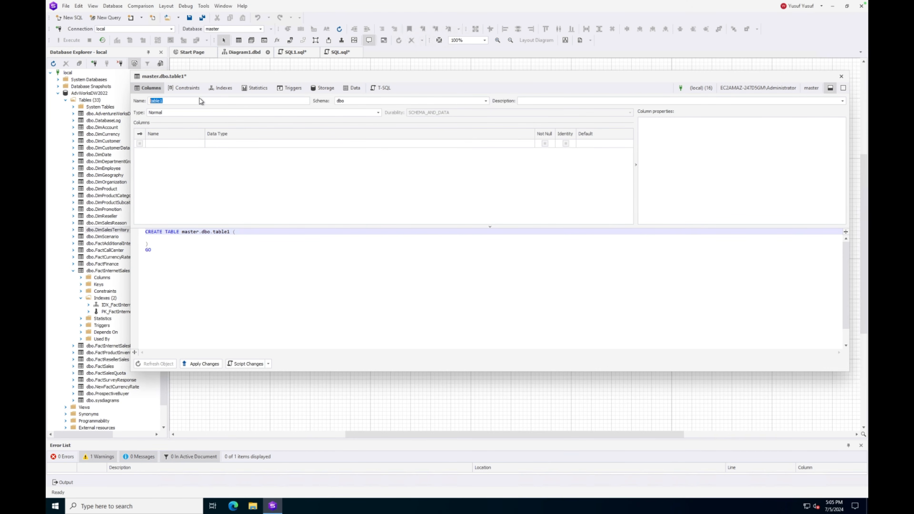
{"action": "type", "text": "Customer"}
Add a column named customer_id to the Customer table.
{"action": "left_click", "coordinate": [167, 144]}
{"action": "type", "text": "d"}
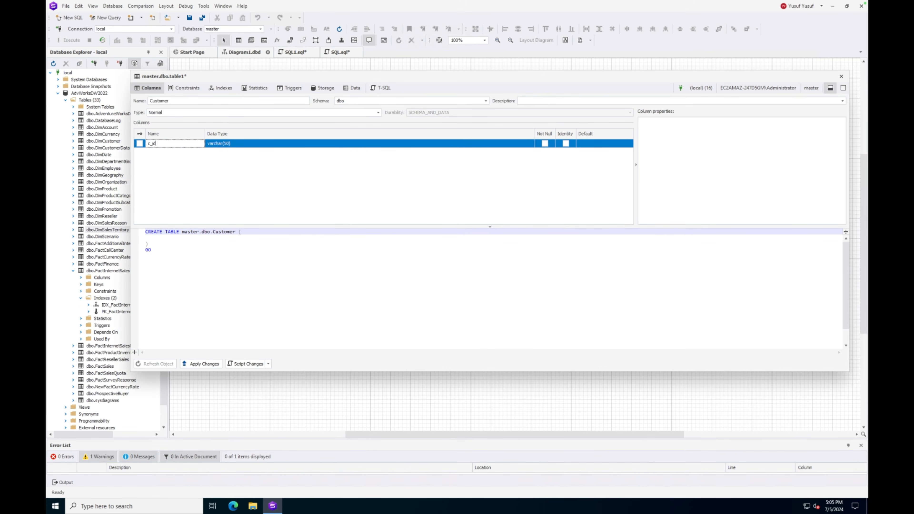
{"action": "key", "text": "BackSpace"}
{"action": "key", "text": "BackSpace"}
{"action": "key", "text": "BackSpace"}
{"action": "type", "text": "ustomer"}
{"action": "left_click", "coordinate": [200, 157]}
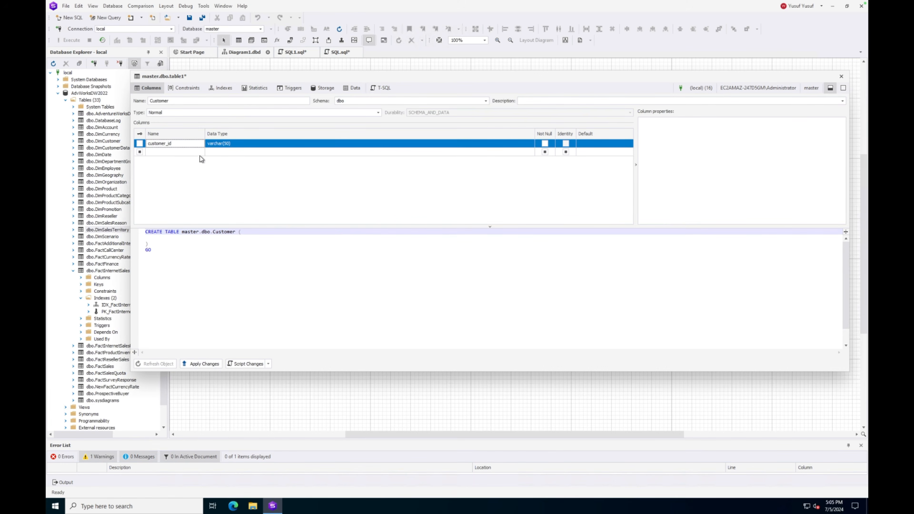
Add the columns first_name and last_name below customer_id.
{"action": "left_click", "coordinate": [190, 151]}
{"action": "type", "text": "custome"}
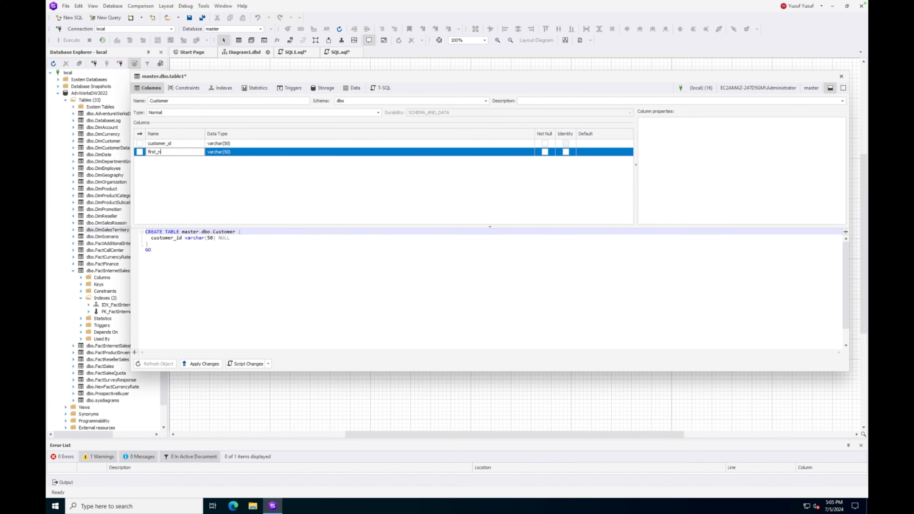
{"action": "left_click", "coordinate": [166, 159]}
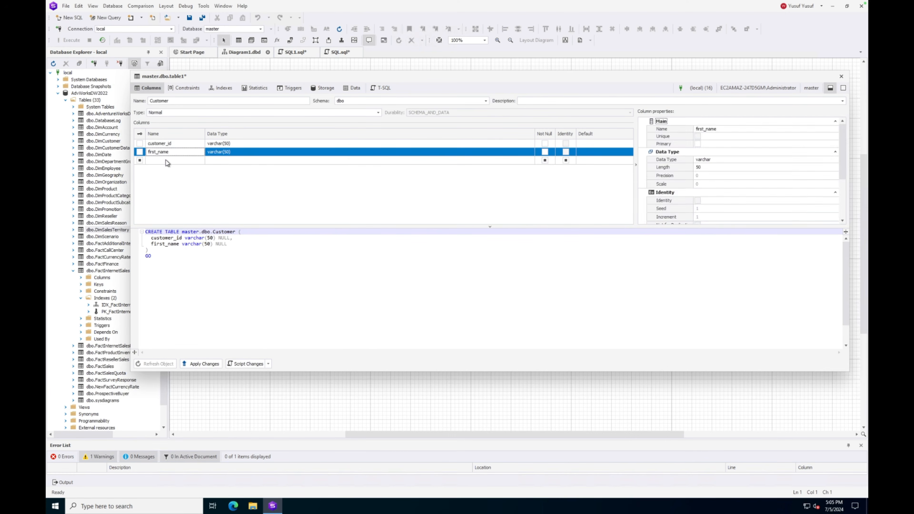
{"action": "left_click", "coordinate": [167, 159]}
{"action": "type", "text": "last_name"}
{"action": "key", "text": "Return"}
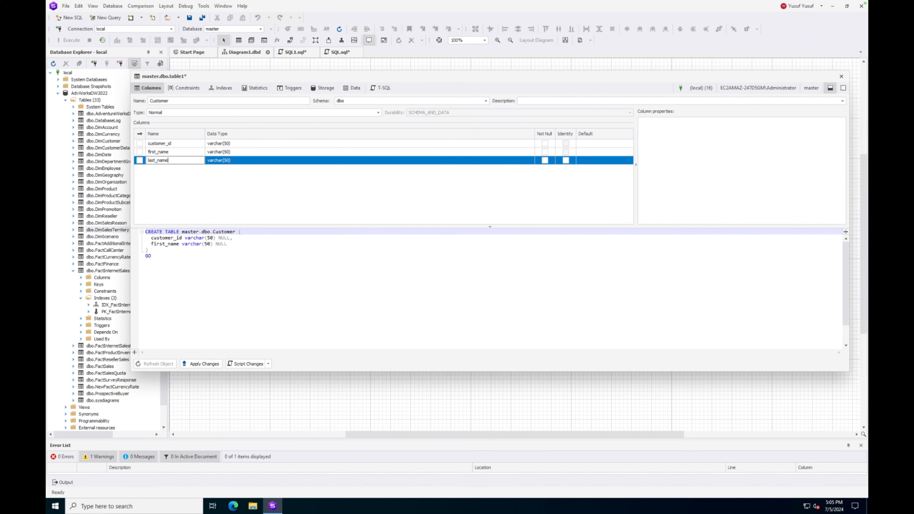
Add a unique key constraint to the Customer table on the customer_id column.
{"action": "left_click", "coordinate": [186, 88]}
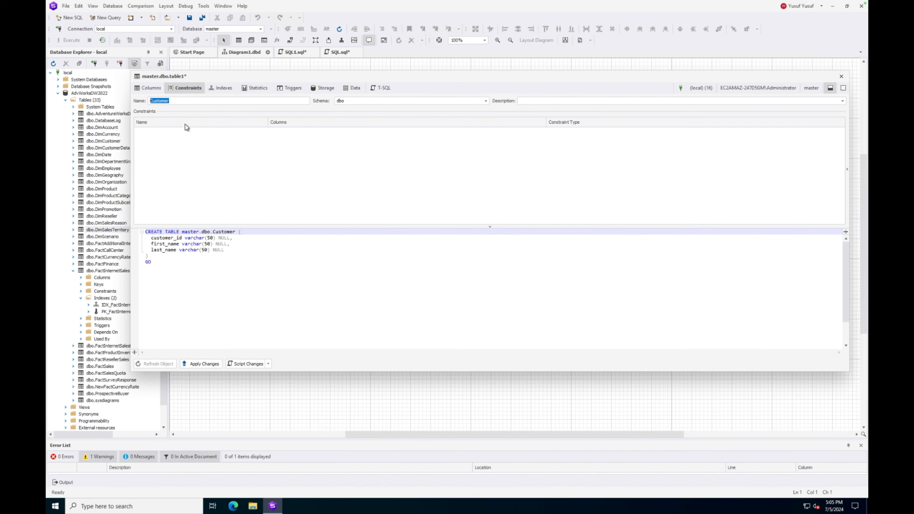
{"action": "left_click", "coordinate": [176, 133]}
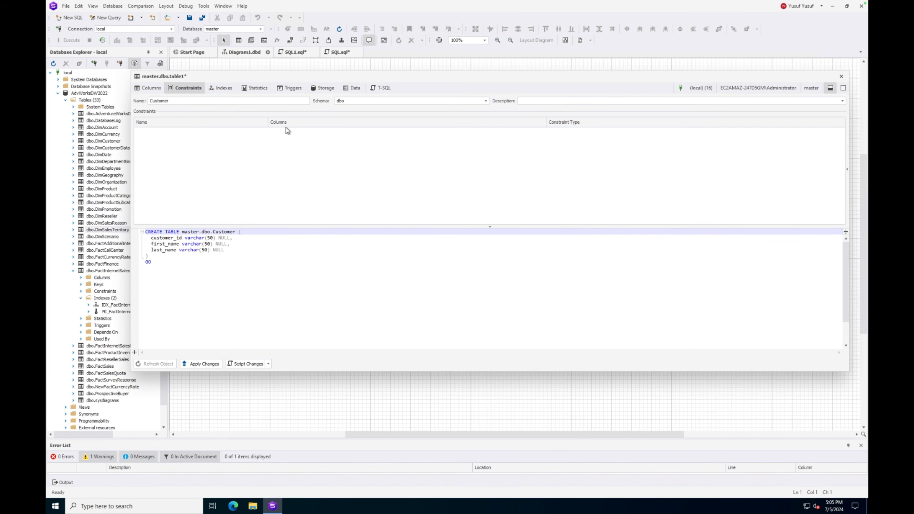
{"action": "right_click", "coordinate": [225, 173]}
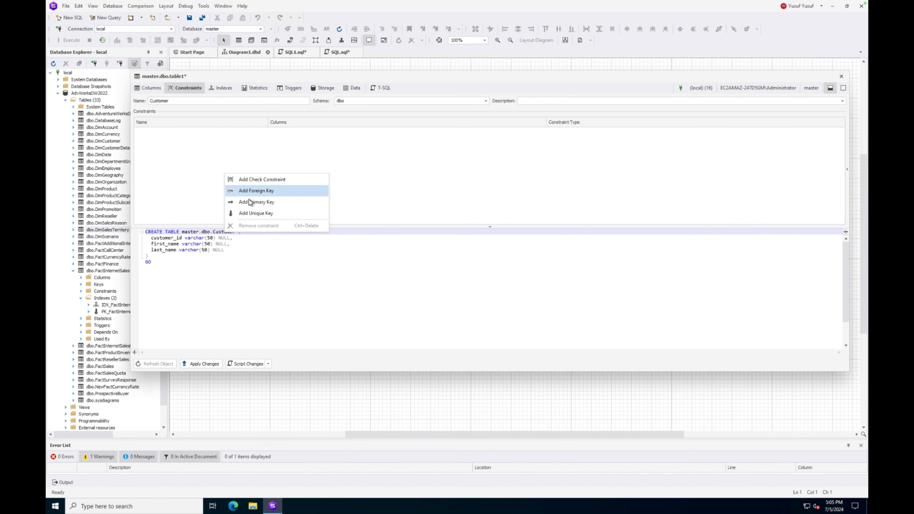
{"action": "left_click", "coordinate": [251, 213]}
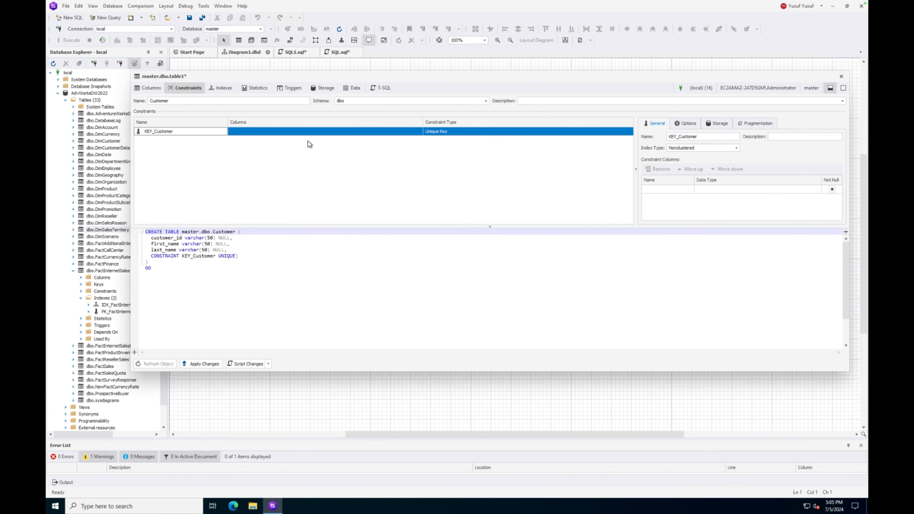
{"action": "left_click", "coordinate": [266, 134]}
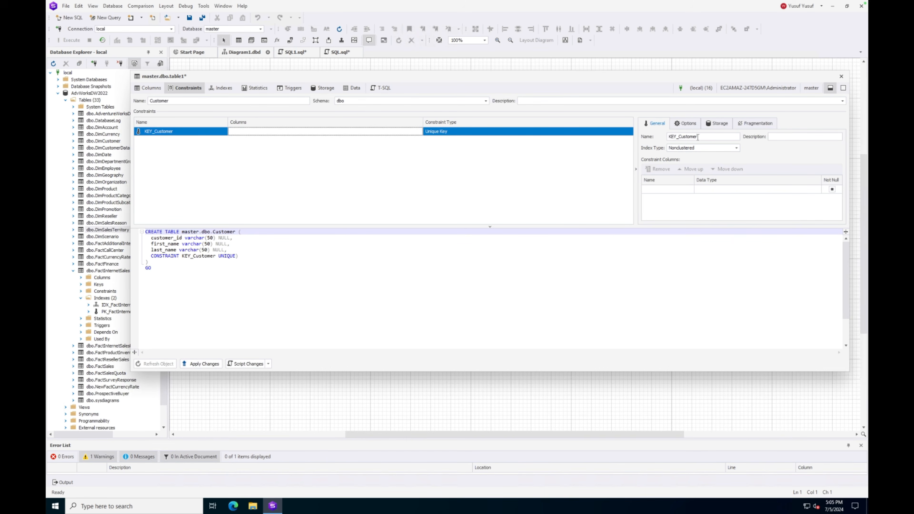
{"action": "left_click", "coordinate": [681, 190]}
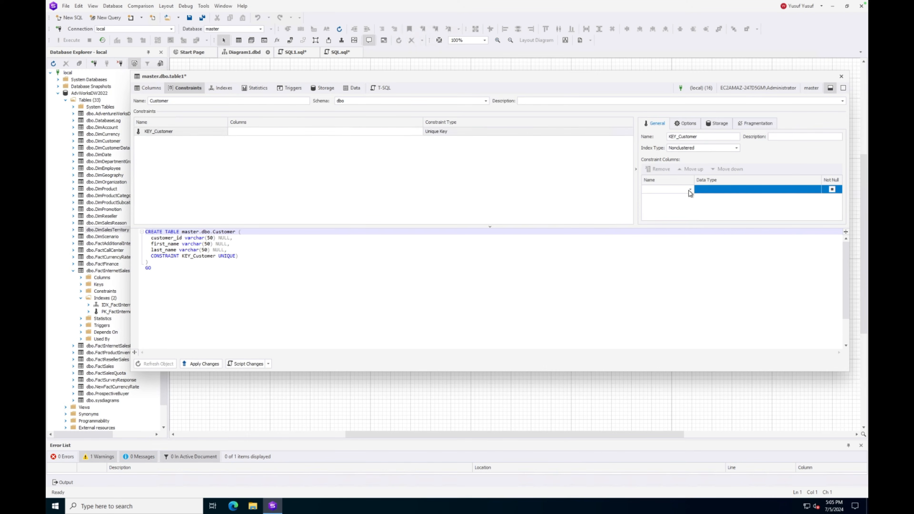
{"action": "left_click", "coordinate": [690, 189]}
{"action": "left_click", "coordinate": [662, 198]}
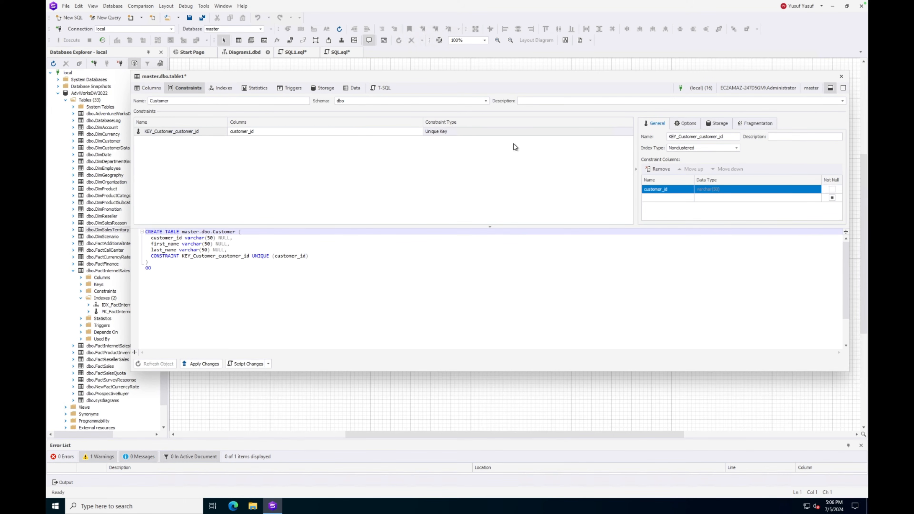
Try to set Not Null for customer_id within the unique key's constraint columns.
{"action": "left_click", "coordinate": [548, 150]}
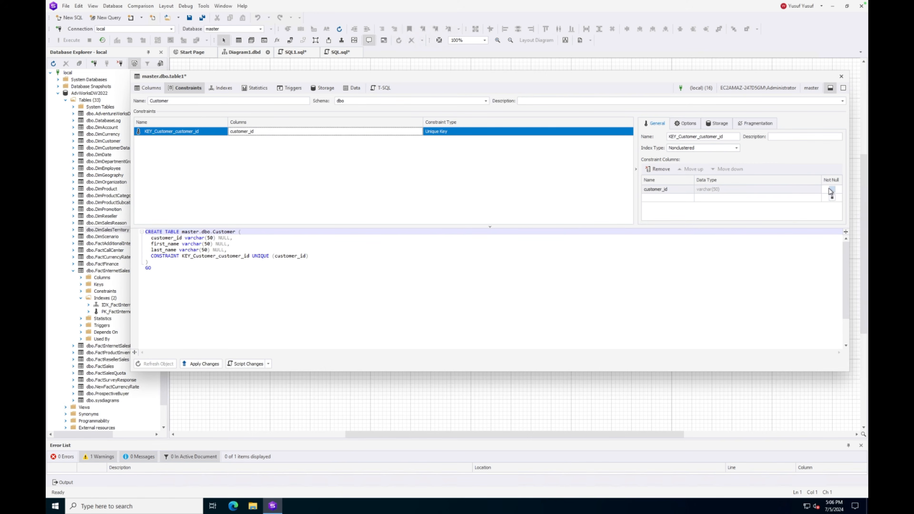
{"action": "left_click", "coordinate": [837, 191]}
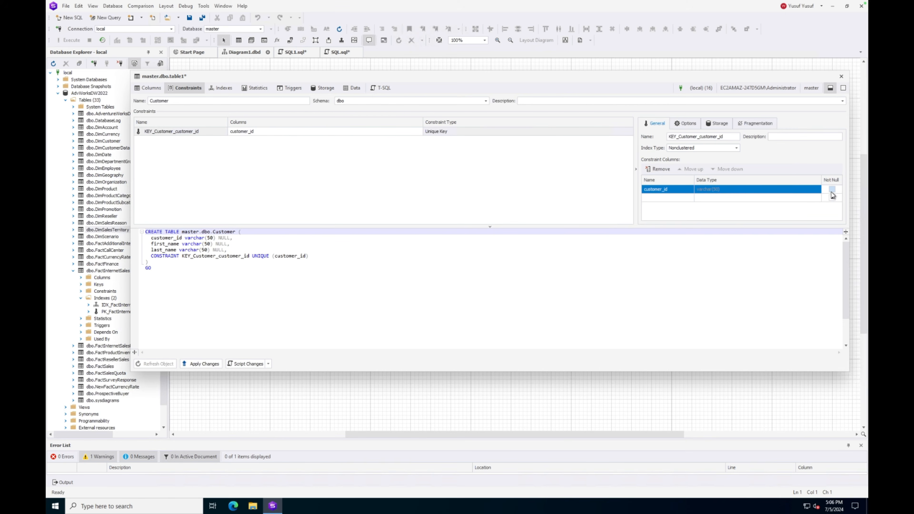
{"action": "left_click", "coordinate": [820, 191]}
{"action": "left_click", "coordinate": [833, 191]}
{"action": "left_click", "coordinate": [756, 192]}
Set the data type of the customer_id column to int.
{"action": "left_click", "coordinate": [149, 88]}
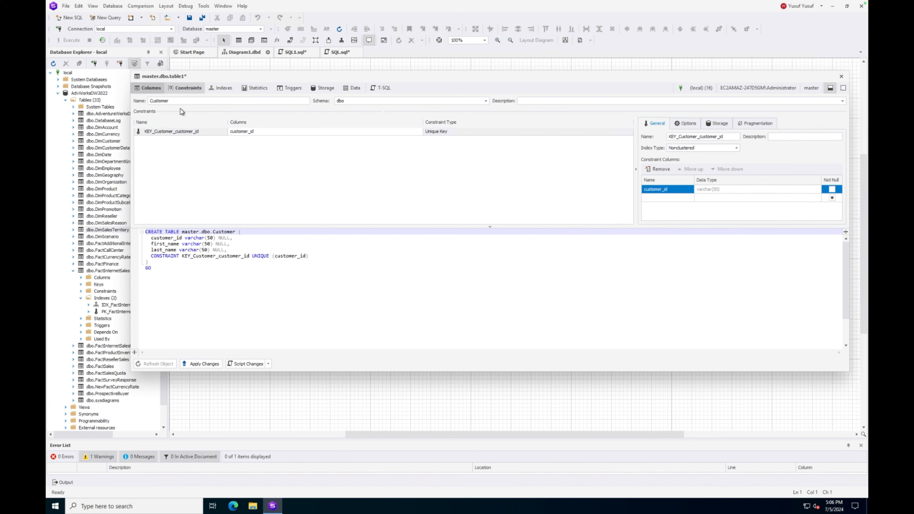
{"action": "left_click", "coordinate": [239, 143]}
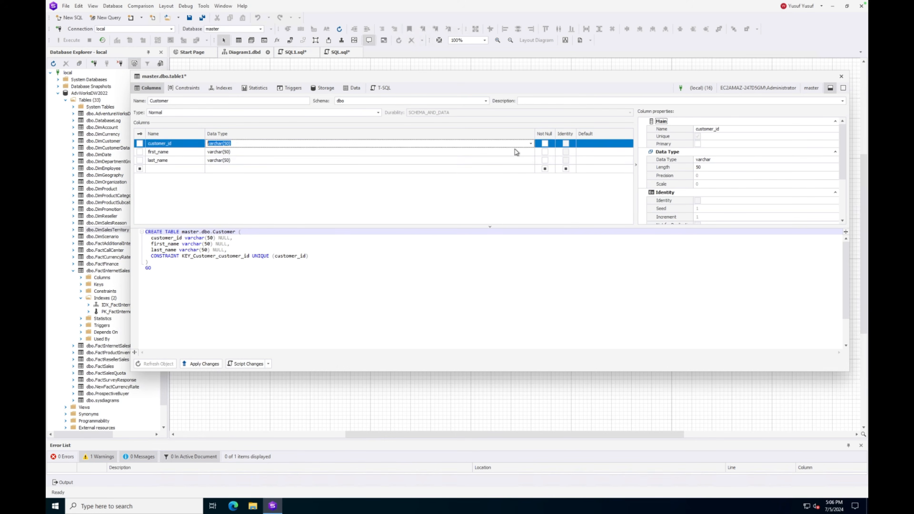
{"action": "left_click", "coordinate": [530, 143]}
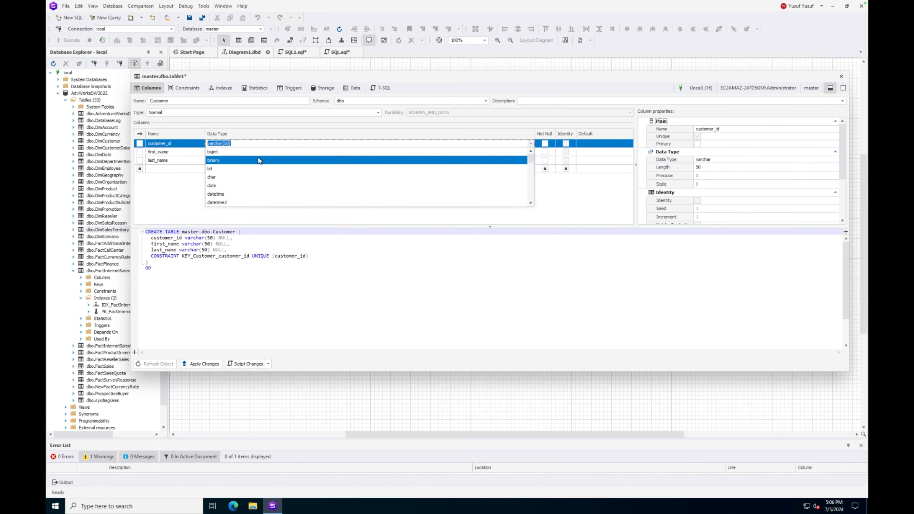
{"action": "type", "text": "int"}
{"action": "left_click", "coordinate": [218, 203]}
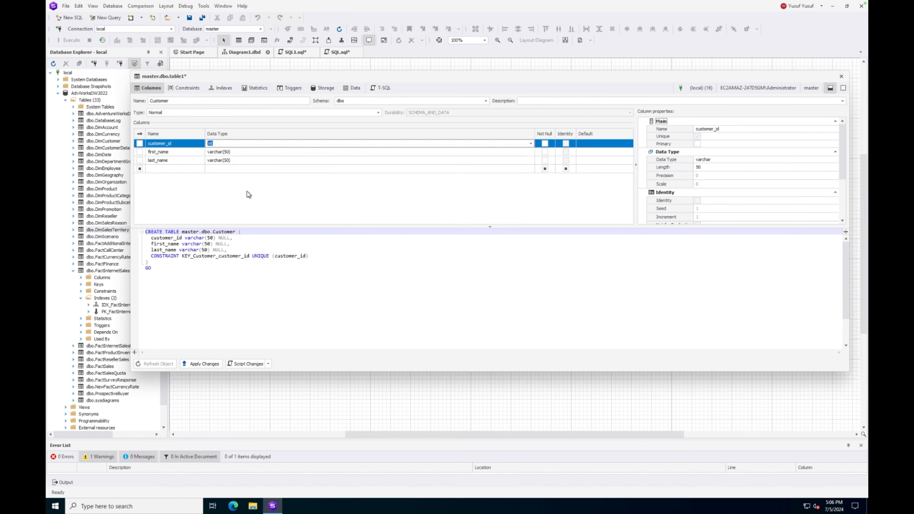
Make customer_id a non-null identity column and the primary key, and check the resulting constraints.
{"action": "left_click", "coordinate": [545, 143]}
{"action": "left_click", "coordinate": [566, 143]}
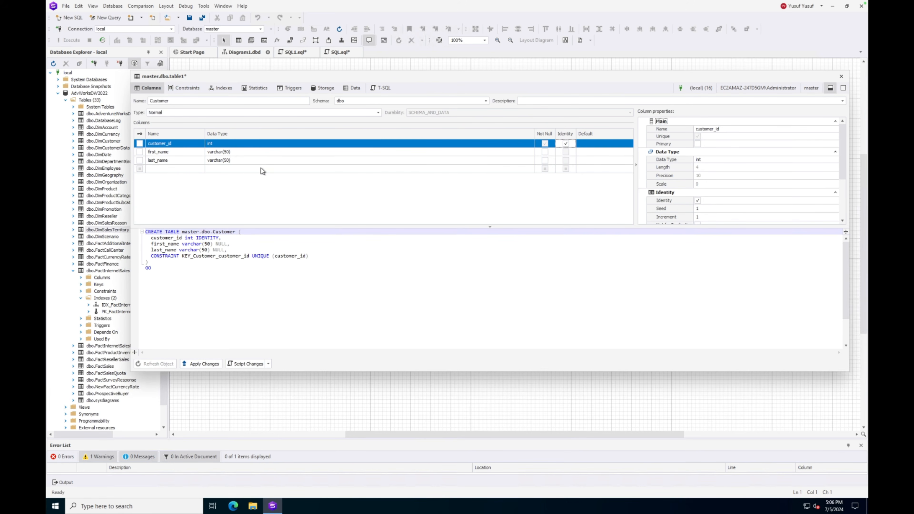
{"action": "left_click", "coordinate": [140, 145]}
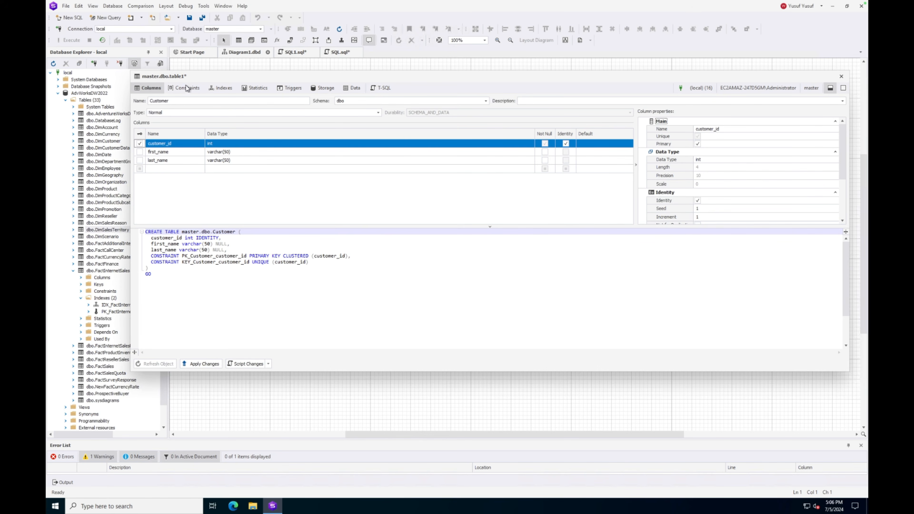
{"action": "left_click", "coordinate": [187, 92]}
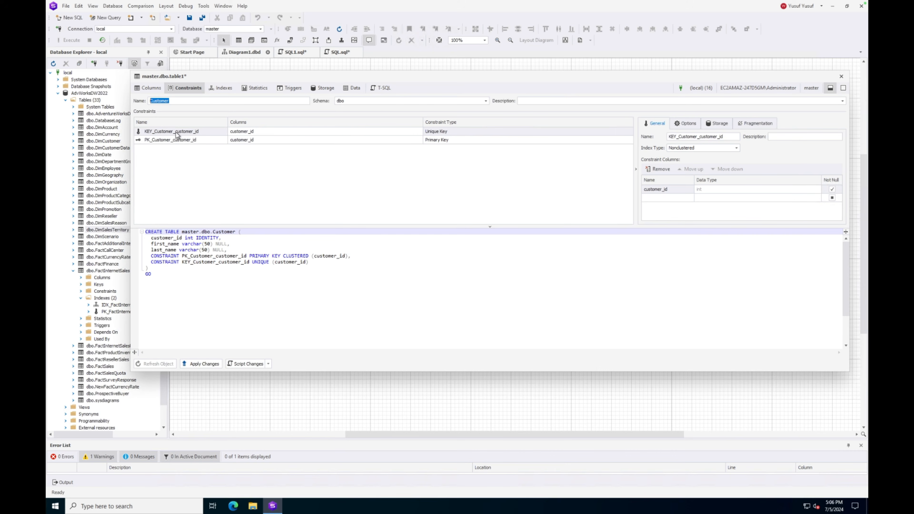
{"action": "left_click", "coordinate": [164, 133]}
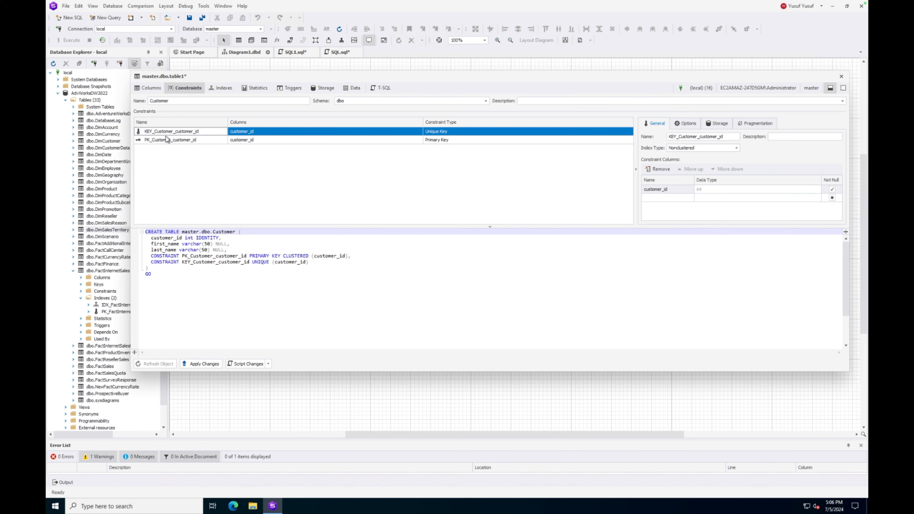
{"action": "left_click", "coordinate": [188, 141]}
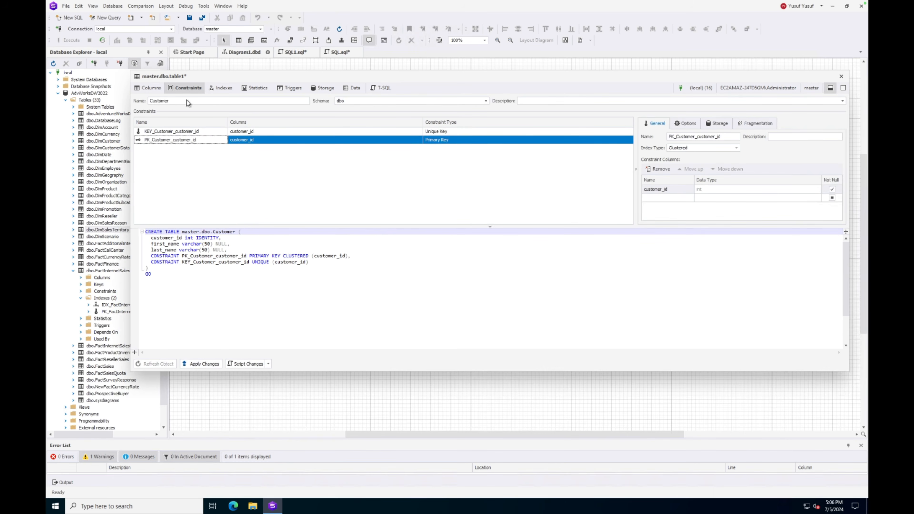
Add a clustered index to the Customer table on the first_name column.
{"action": "left_click", "coordinate": [224, 88]}
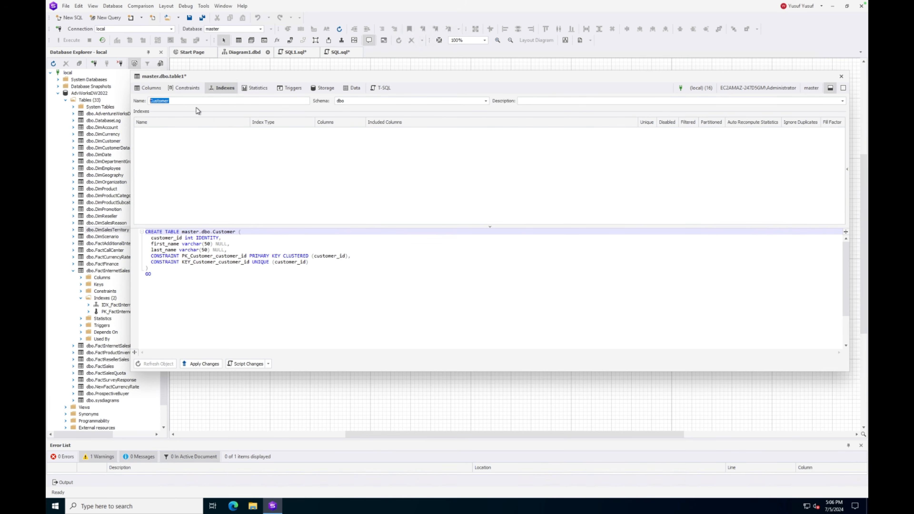
{"action": "left_click", "coordinate": [204, 140]}
{"action": "right_click", "coordinate": [218, 143]}
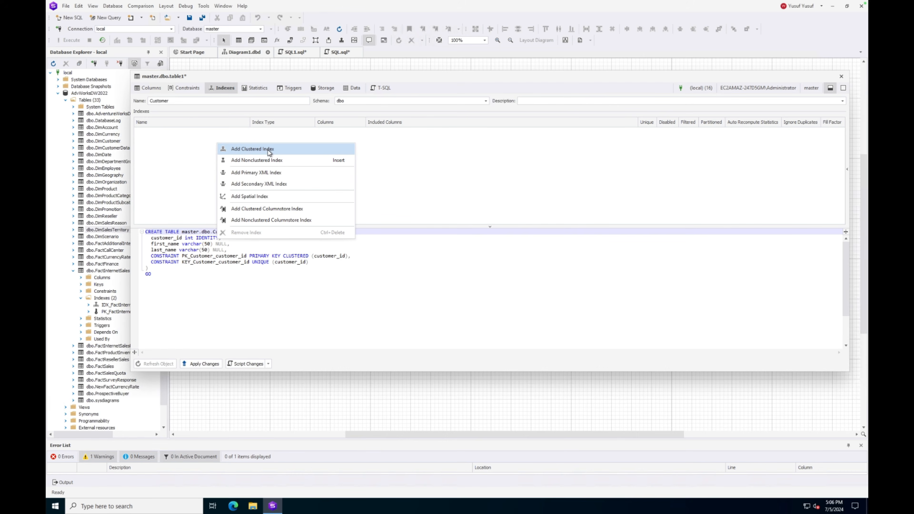
{"action": "left_click", "coordinate": [271, 151]}
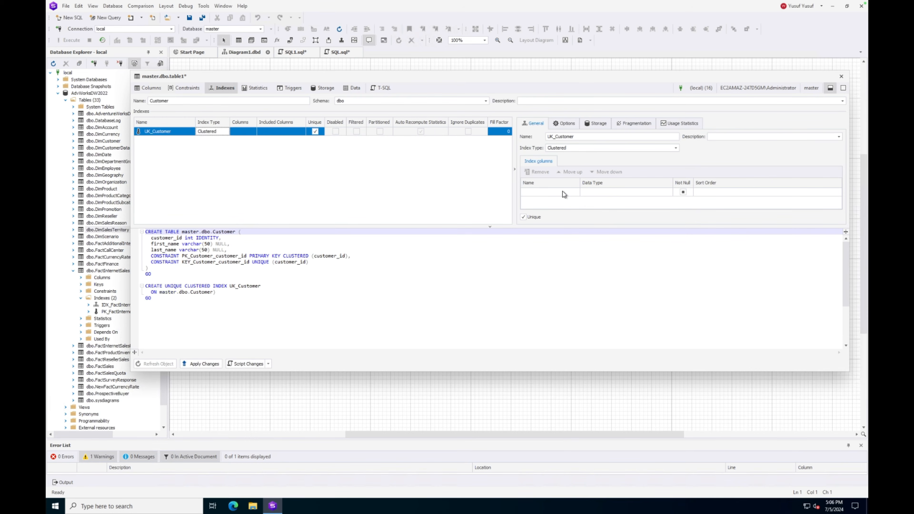
{"action": "left_click", "coordinate": [574, 193]}
{"action": "left_click", "coordinate": [574, 193]}
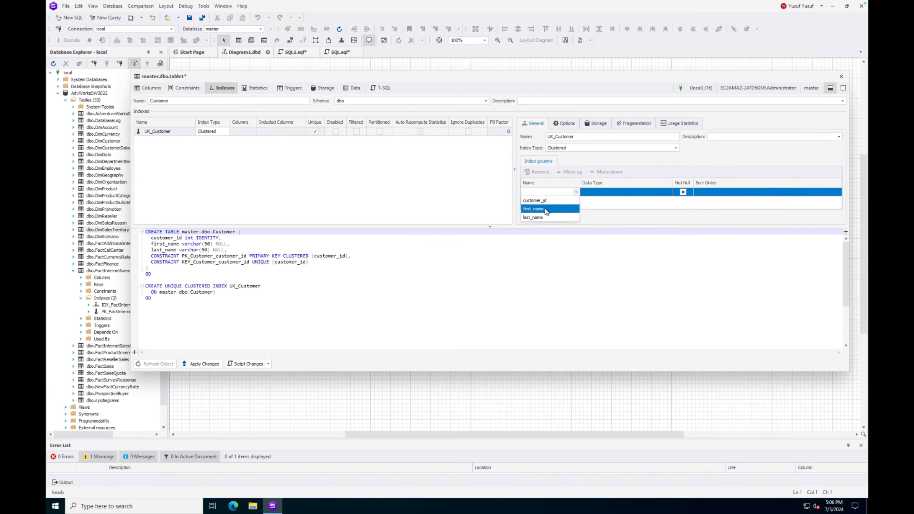
{"action": "left_click", "coordinate": [532, 207]}
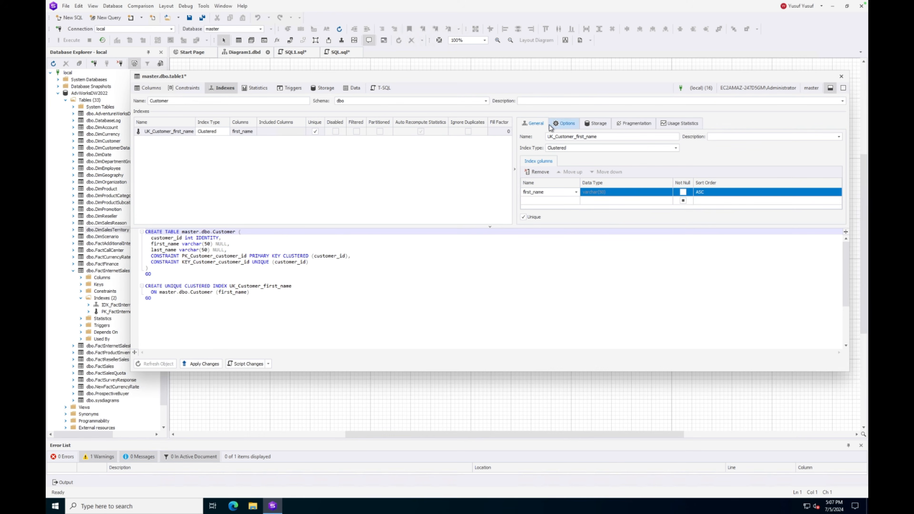
Review the index's options and storage settings, and try to apply the Customer table definition to the database.
{"action": "left_click", "coordinate": [570, 125]}
{"action": "left_click", "coordinate": [598, 125]}
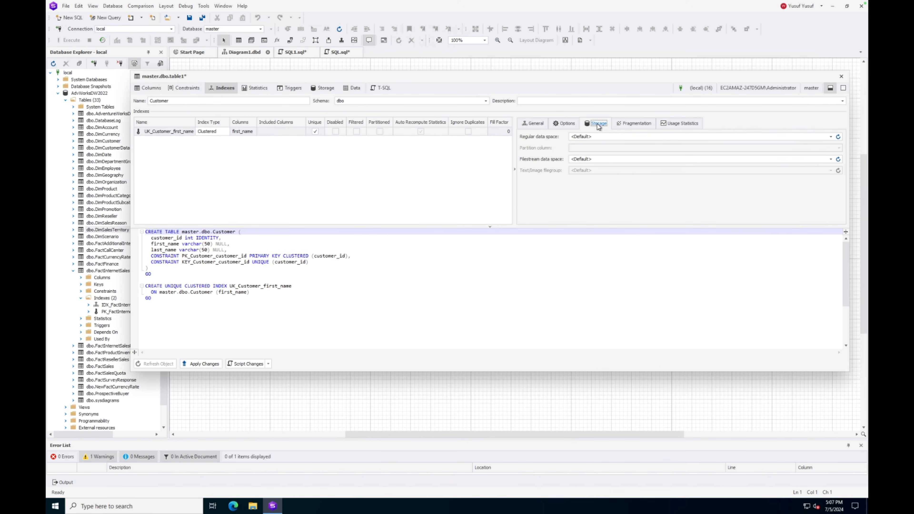
{"action": "left_click", "coordinate": [252, 90]}
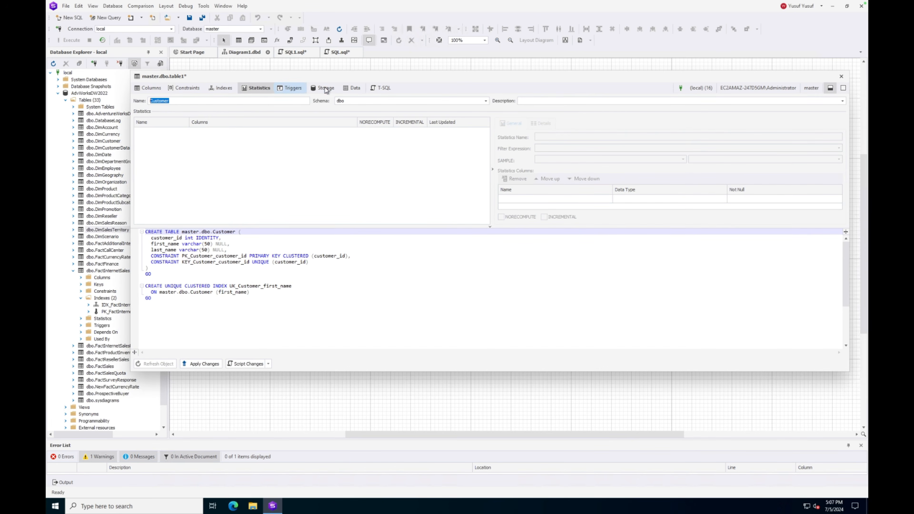
{"action": "left_click", "coordinate": [150, 89]}
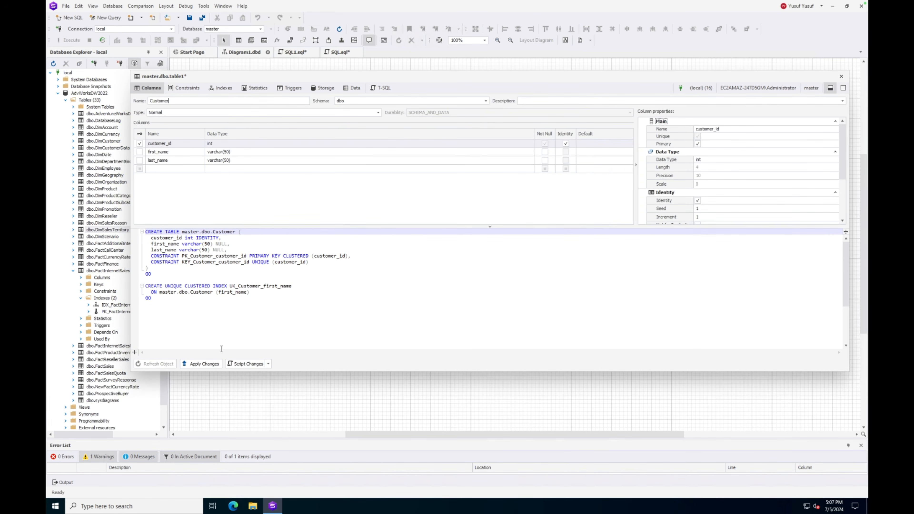
{"action": "left_click", "coordinate": [203, 364]}
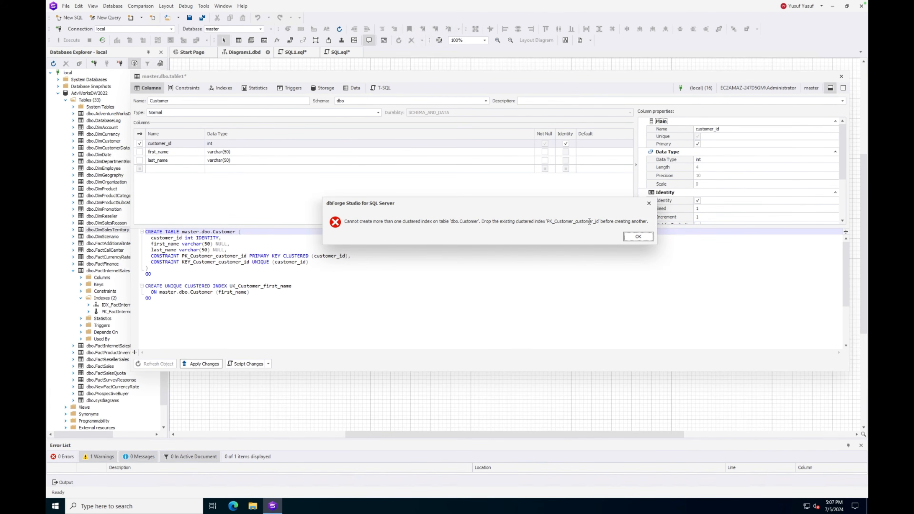
Remove the clustered index on first_name from the Customer table definition and apply the definition to the master database.
{"action": "left_click", "coordinate": [637, 237]}
{"action": "left_click", "coordinate": [225, 89]}
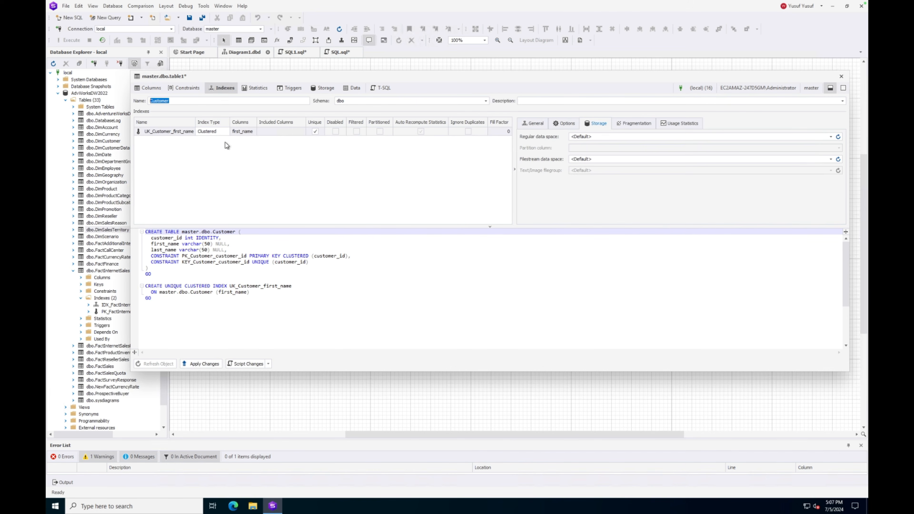
{"action": "left_click", "coordinate": [173, 133]}
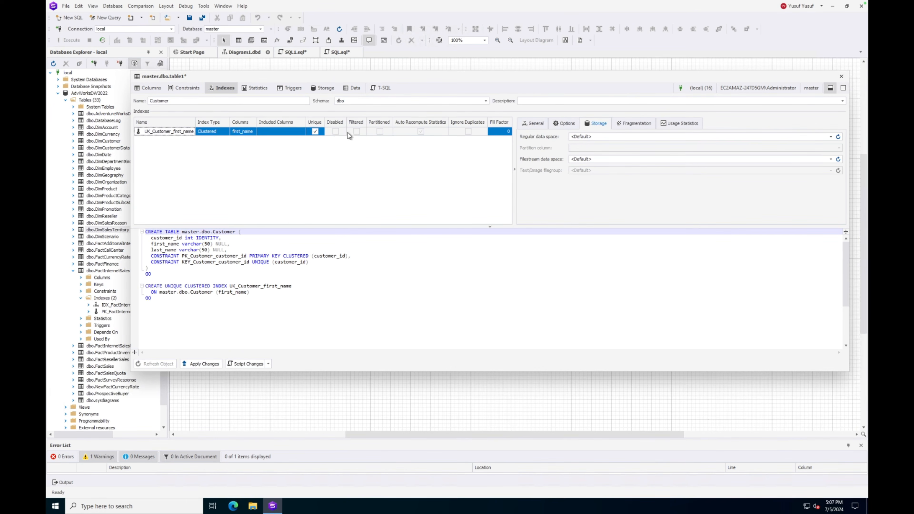
{"action": "right_click", "coordinate": [171, 132]}
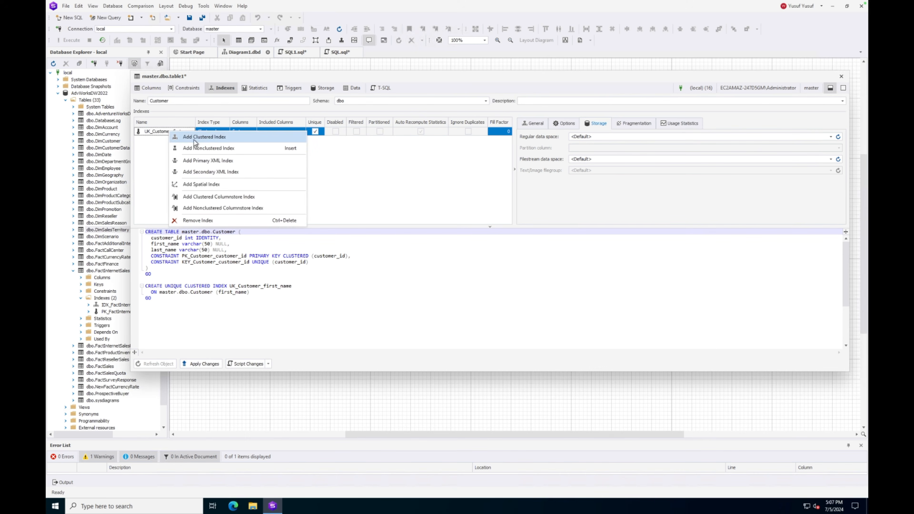
{"action": "left_click", "coordinate": [201, 221]}
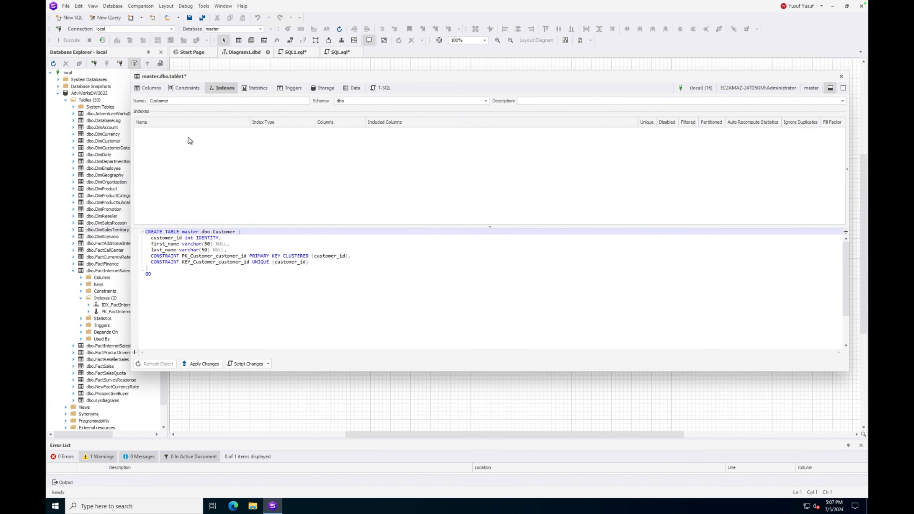
{"action": "left_click", "coordinate": [146, 88]}
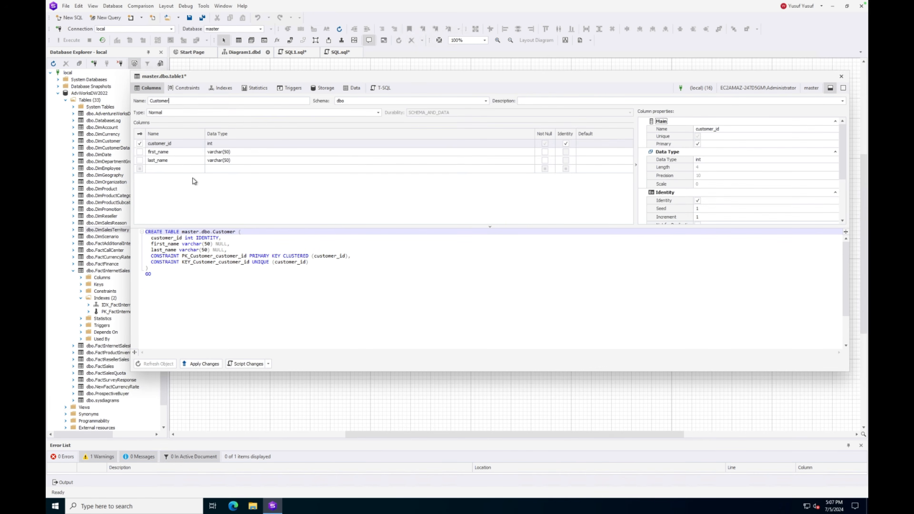
{"action": "left_click", "coordinate": [187, 364]}
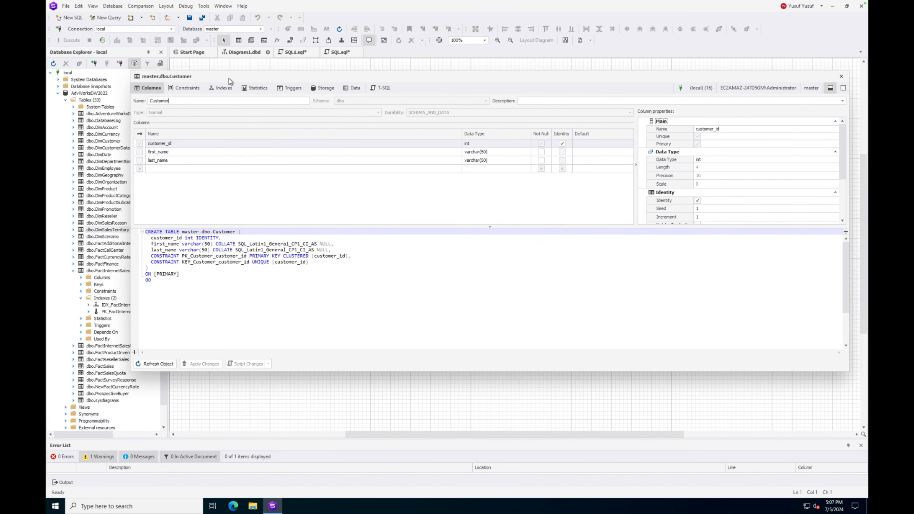
Add a clustered index on the first_name column of the Customer table and try to apply it.
{"action": "left_click", "coordinate": [221, 90]}
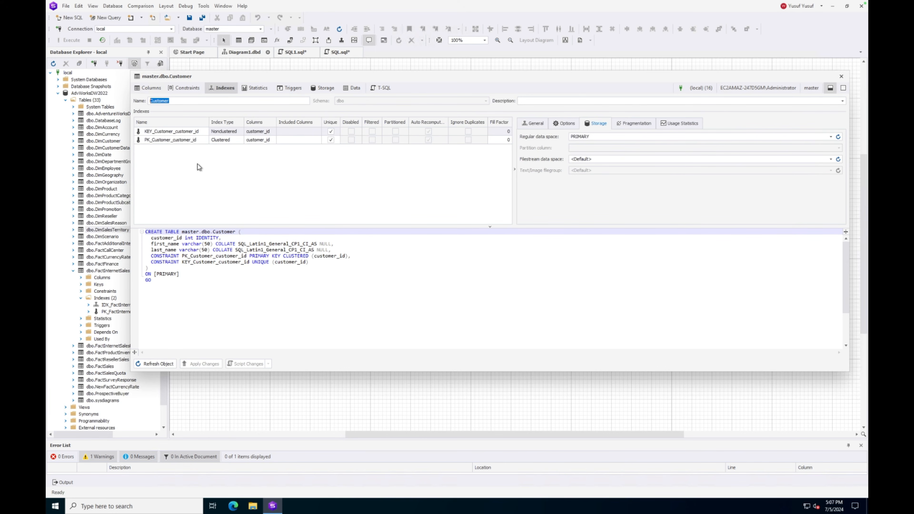
{"action": "right_click", "coordinate": [225, 175]}
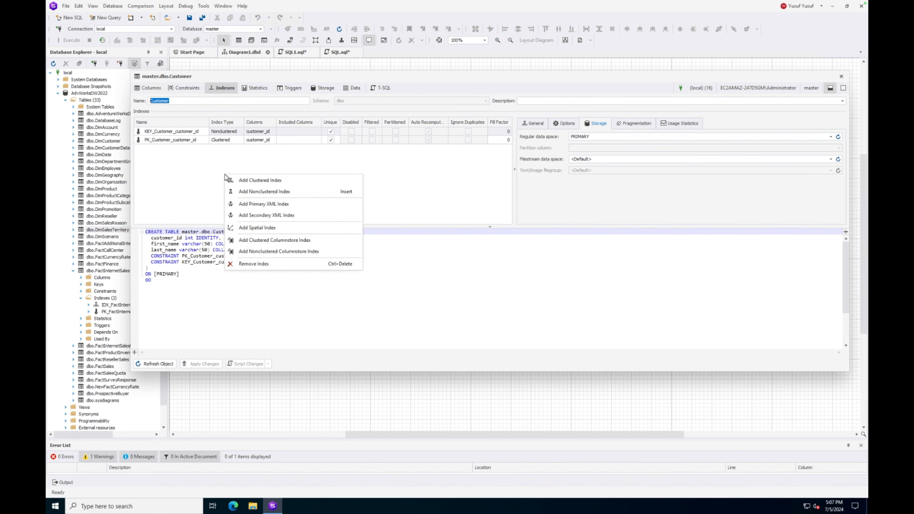
{"action": "left_click", "coordinate": [261, 181]}
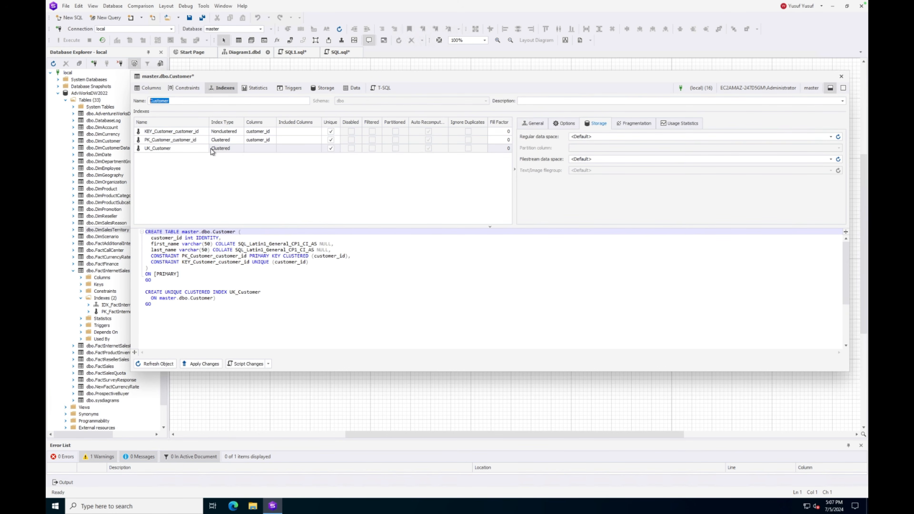
{"action": "left_click", "coordinate": [536, 125]}
{"action": "left_click", "coordinate": [576, 192]}
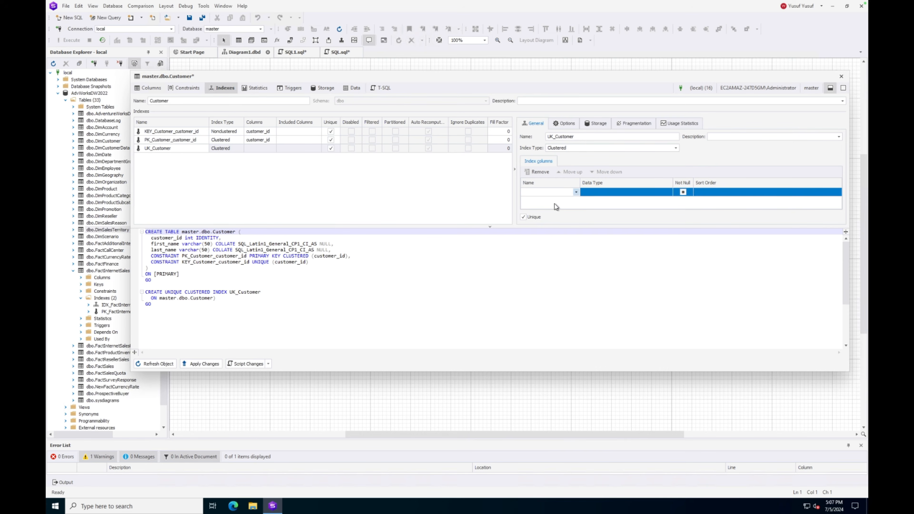
{"action": "left_click", "coordinate": [576, 192]}
{"action": "left_click", "coordinate": [555, 206]}
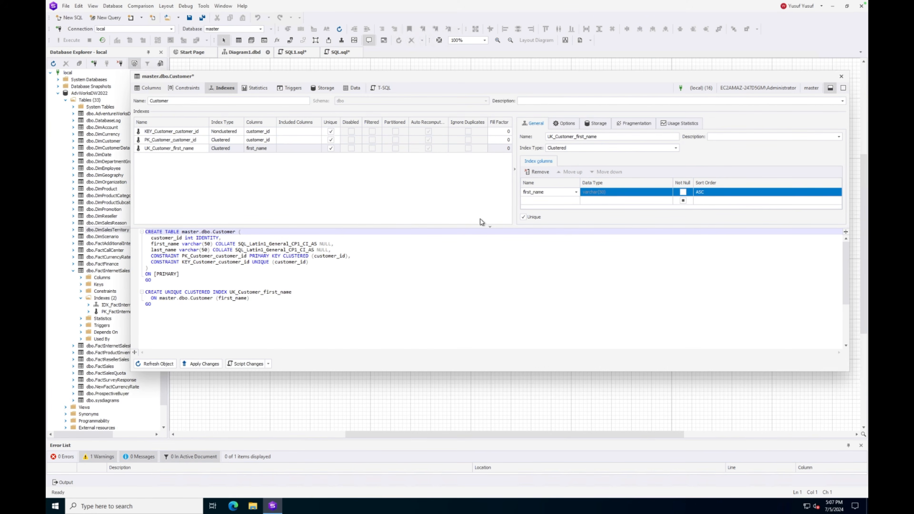
{"action": "left_click", "coordinate": [371, 184]}
{"action": "left_click", "coordinate": [205, 364]}
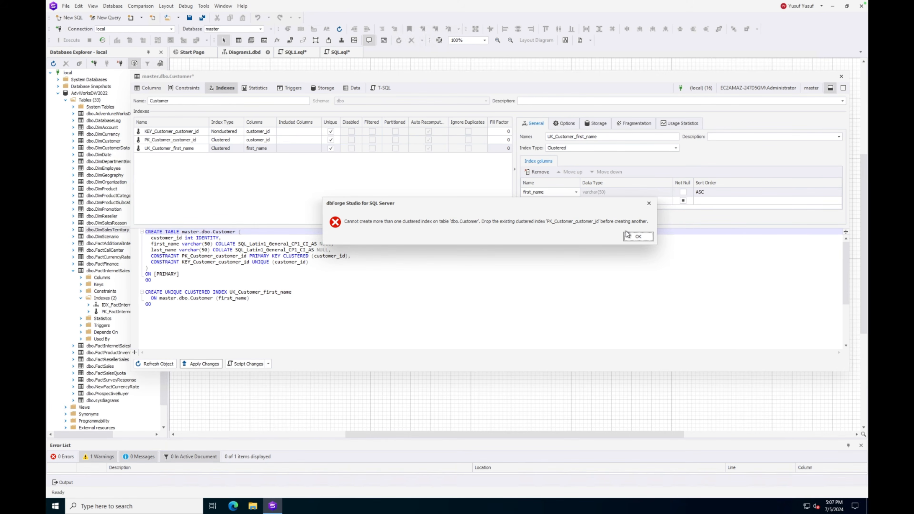
{"action": "left_click", "coordinate": [638, 236]}
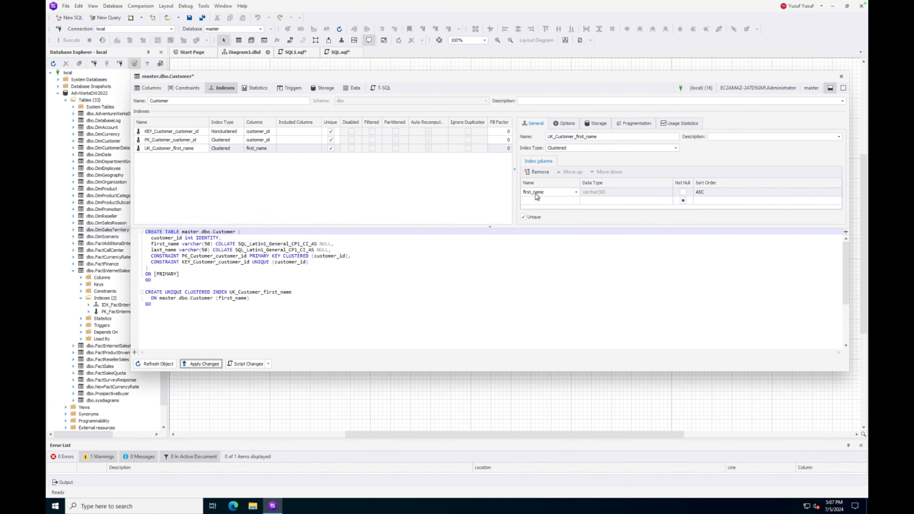
Change the type of the Customer table's first_name index to Nonclustered.
{"action": "left_click", "coordinate": [613, 145]}
{"action": "left_click", "coordinate": [585, 164]}
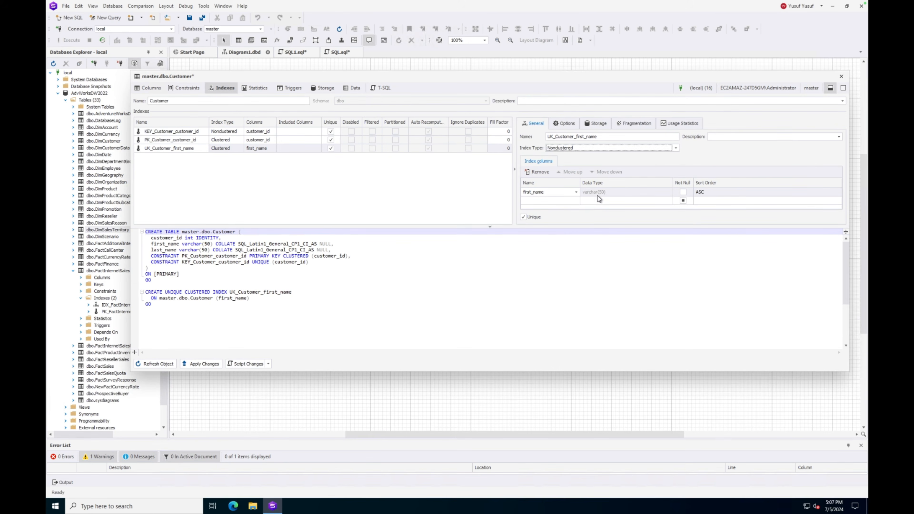
{"action": "left_click", "coordinate": [557, 194]}
{"action": "left_click", "coordinate": [605, 203]}
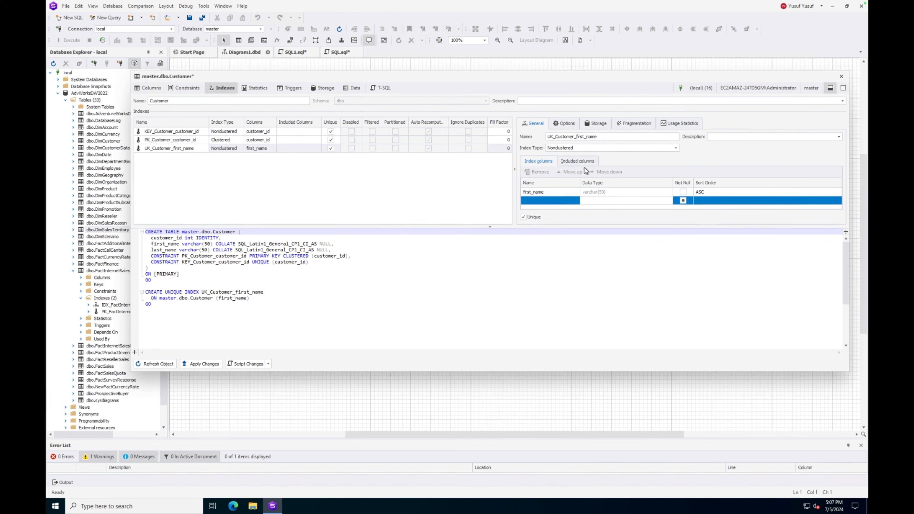
Add last_name as an included column of the nonclustered first_name index and apply the changes to the Customer table.
{"action": "left_click", "coordinate": [580, 163]}
{"action": "left_click", "coordinate": [587, 194]}
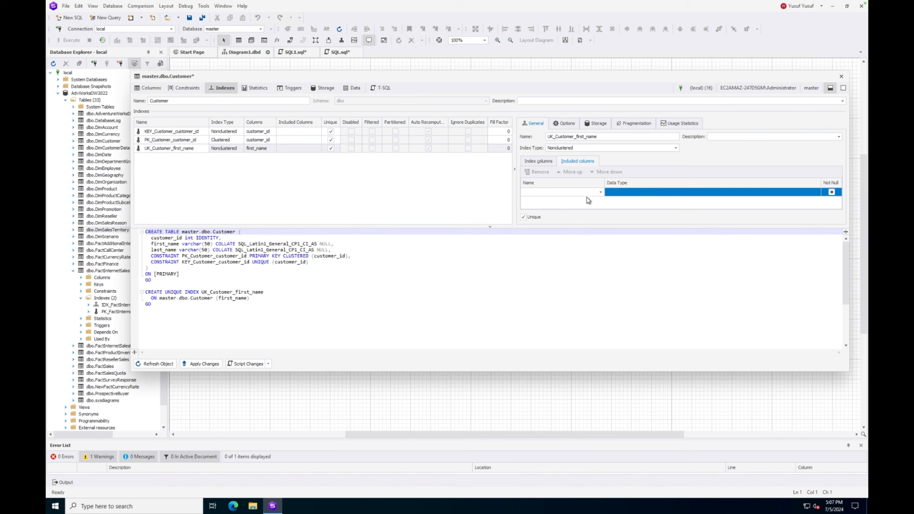
{"action": "left_click", "coordinate": [600, 195]}
{"action": "left_click", "coordinate": [601, 192]}
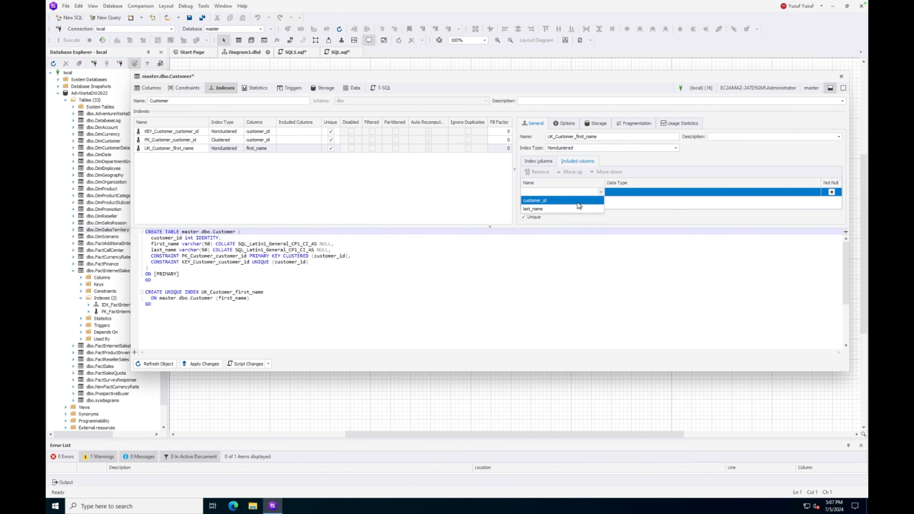
{"action": "left_click", "coordinate": [566, 208]}
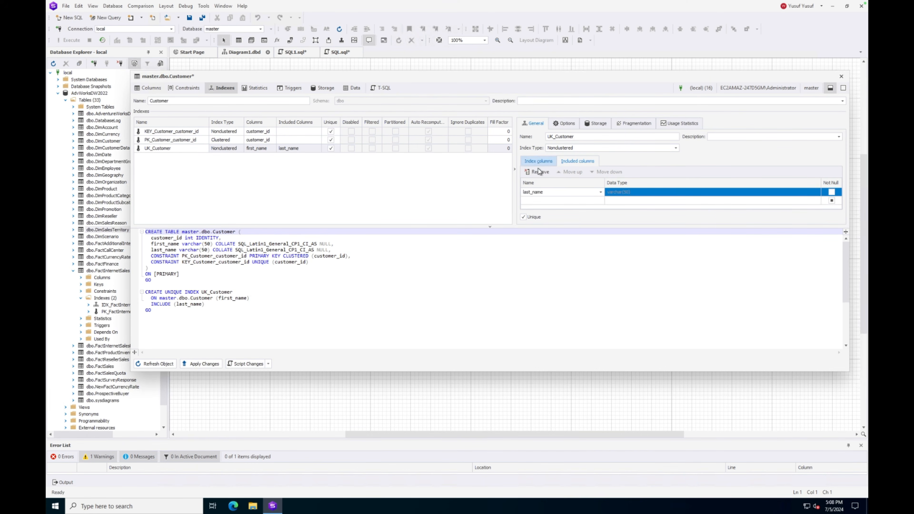
{"action": "left_click", "coordinate": [563, 201]}
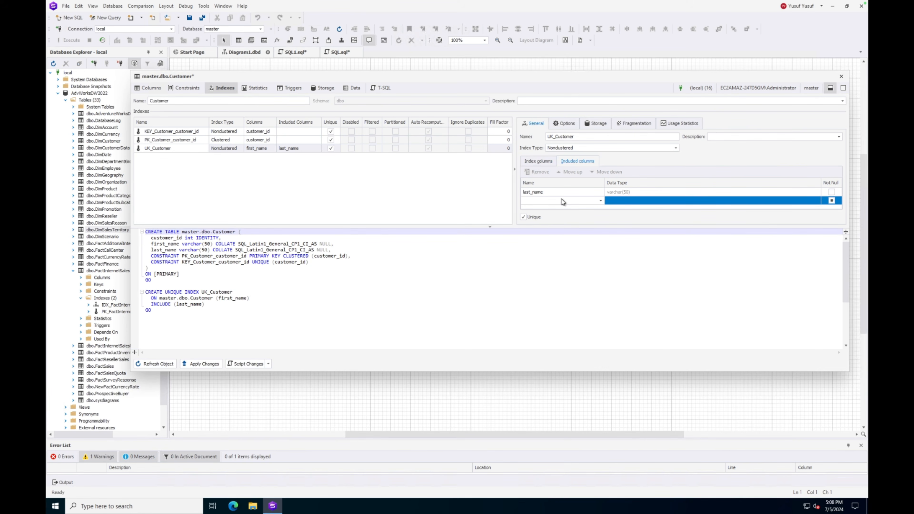
{"action": "left_click", "coordinate": [201, 364]}
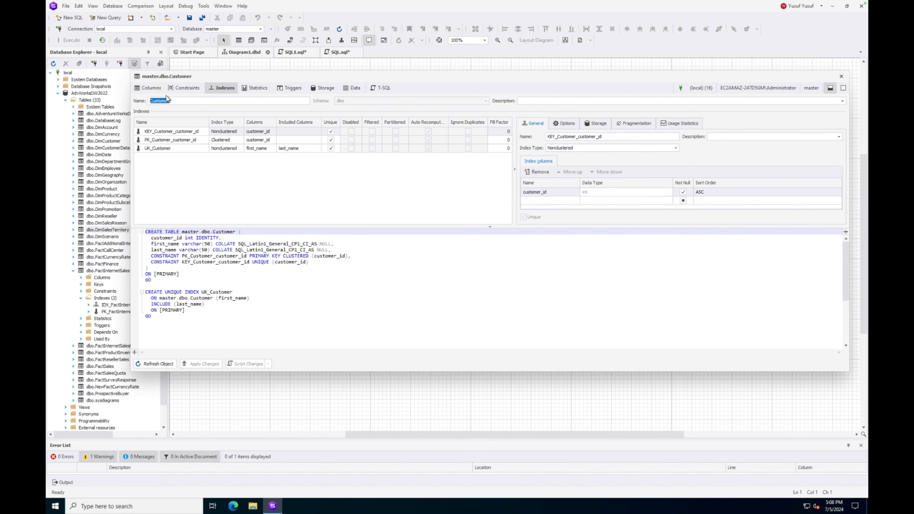
Close the Customer table's editor and expand the table's constraints and indexes in the diagram.
{"action": "left_click", "coordinate": [841, 76]}
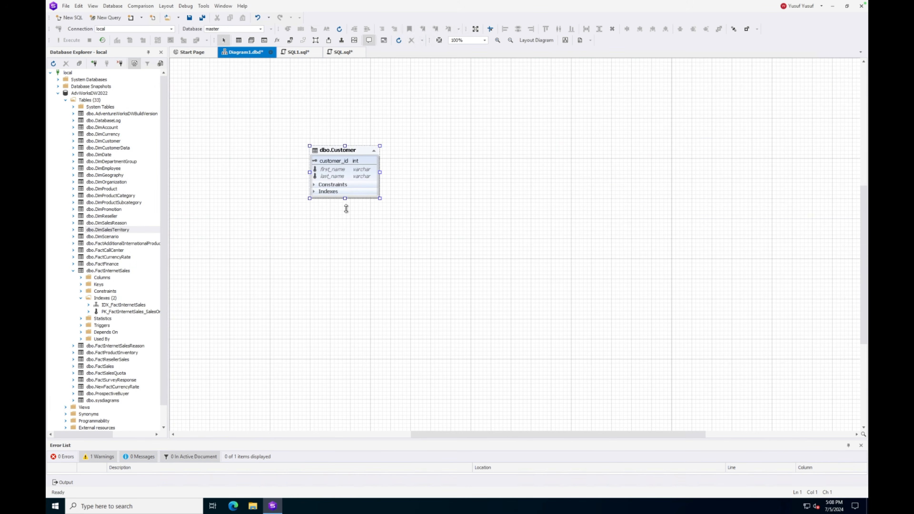
{"action": "left_click", "coordinate": [314, 184]}
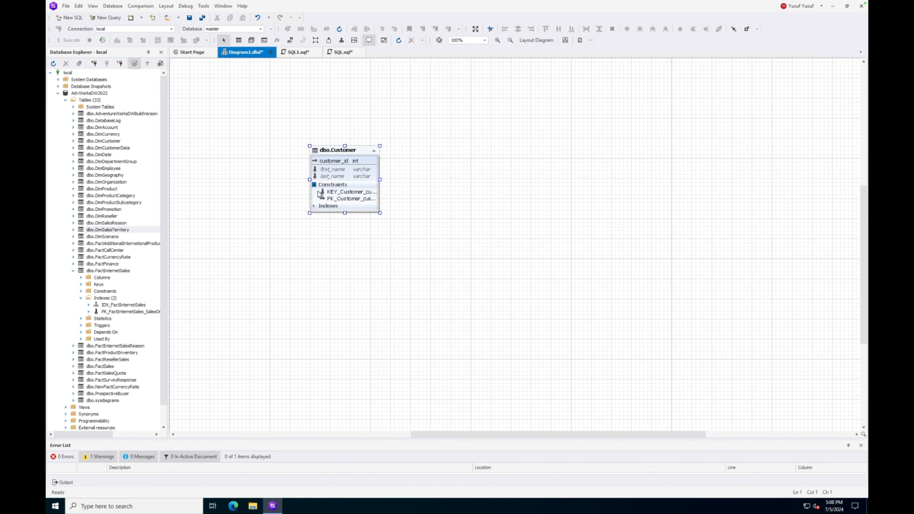
{"action": "left_click", "coordinate": [314, 206]}
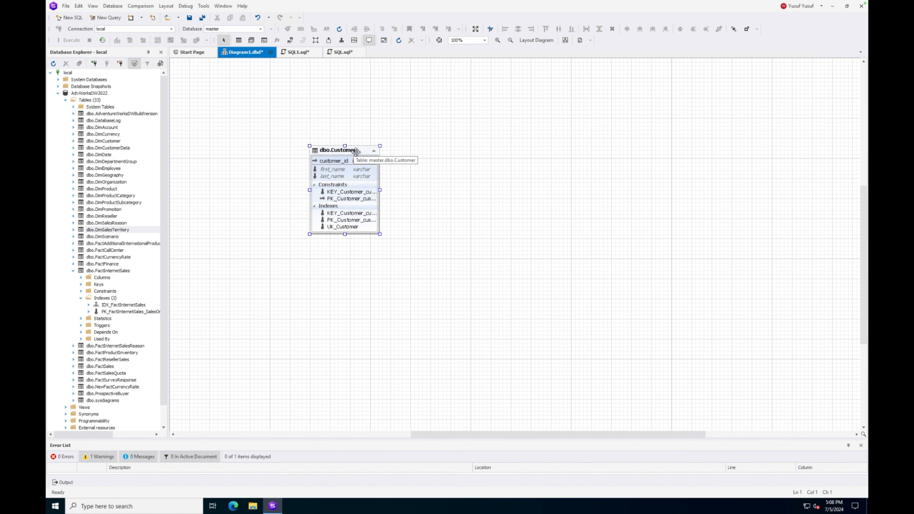
Reposition the Customer table in the diagram and locate it among the master database's tables in the object tree.
{"action": "left_click_drag", "start_coordinate": [356, 151], "coordinate": [288, 139]}
{"action": "right_click", "coordinate": [289, 139]}
{"action": "left_click", "coordinate": [327, 388]}
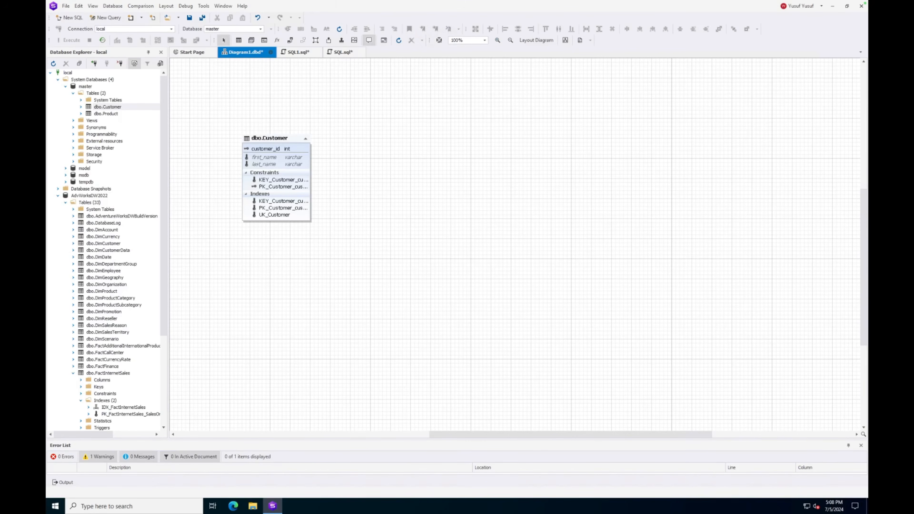
{"action": "left_click", "coordinate": [248, 30]}
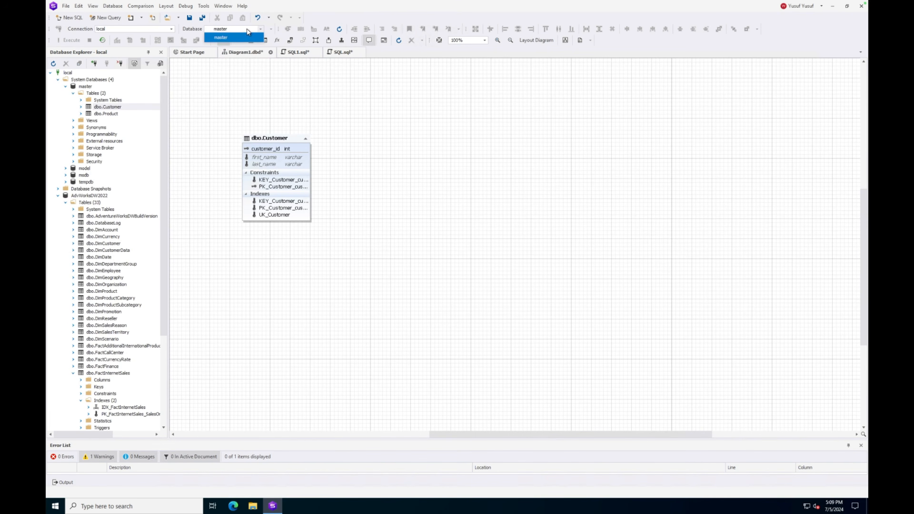
{"action": "left_click", "coordinate": [227, 37]}
{"action": "left_click", "coordinate": [112, 107]}
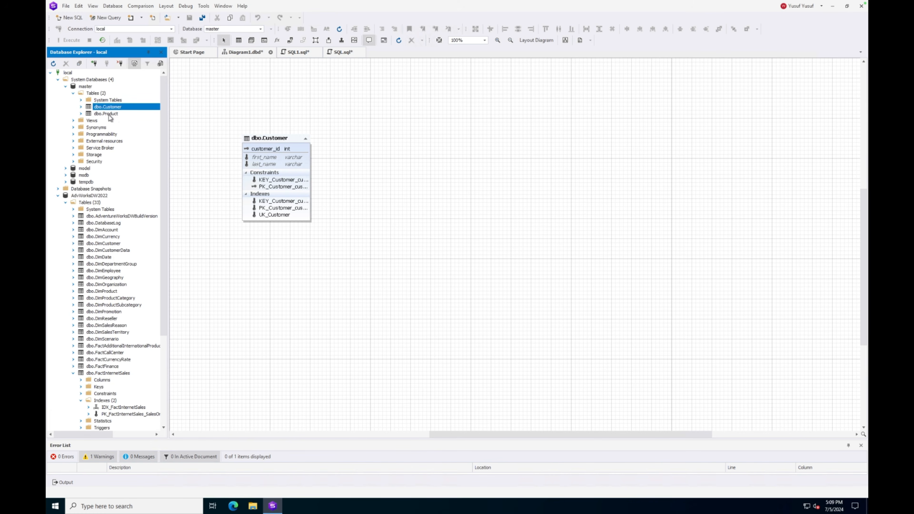
Add the Product table from the master database to the diagram and arrange it beside the Customer table.
{"action": "left_click_drag", "start_coordinate": [108, 114], "coordinate": [475, 172]}
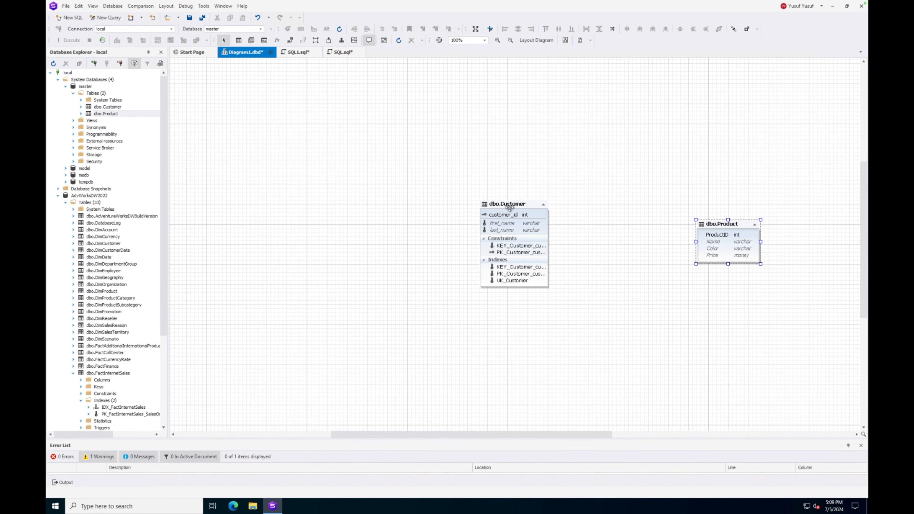
{"action": "left_click_drag", "start_coordinate": [509, 206], "coordinate": [436, 195]}
{"action": "left_click_drag", "start_coordinate": [728, 225], "coordinate": [580, 217]}
{"action": "left_click", "coordinate": [648, 299]}
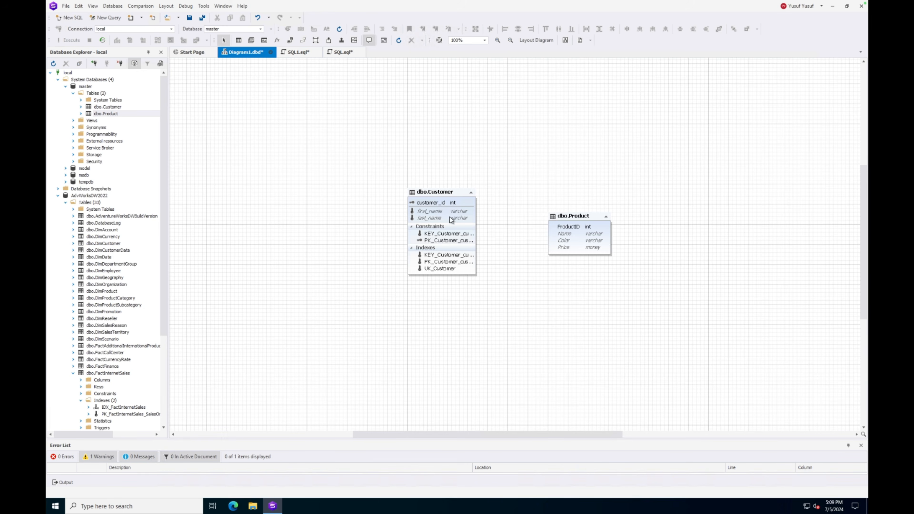
Try to create a foreign key from the Customer table's first_name column to the Product table's Name column.
{"action": "left_click", "coordinate": [443, 213]}
{"action": "left_click_drag", "start_coordinate": [462, 217], "coordinate": [562, 234]}
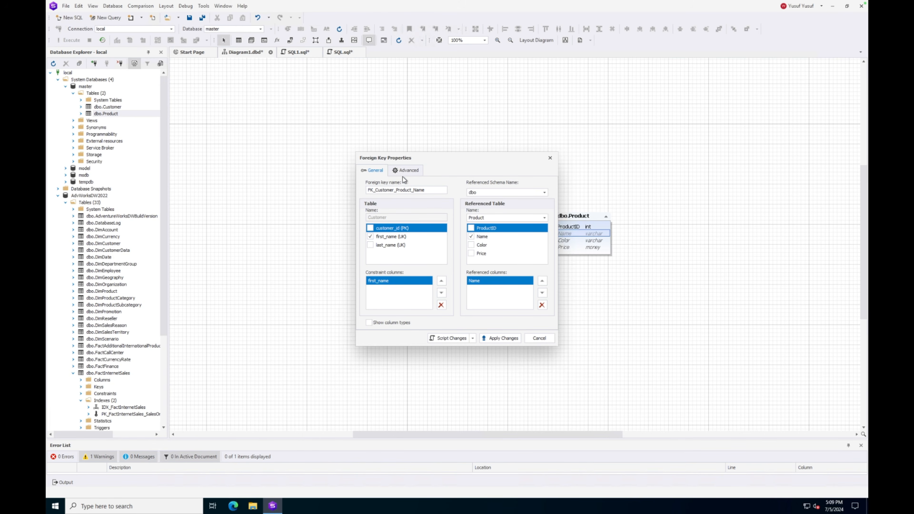
{"action": "left_click", "coordinate": [503, 338]}
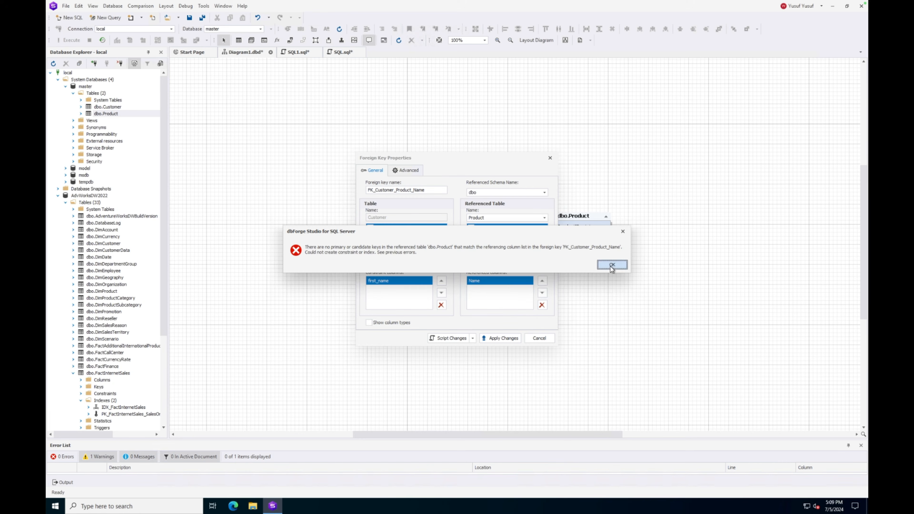
{"action": "left_click", "coordinate": [611, 265]}
{"action": "left_click", "coordinate": [550, 158]}
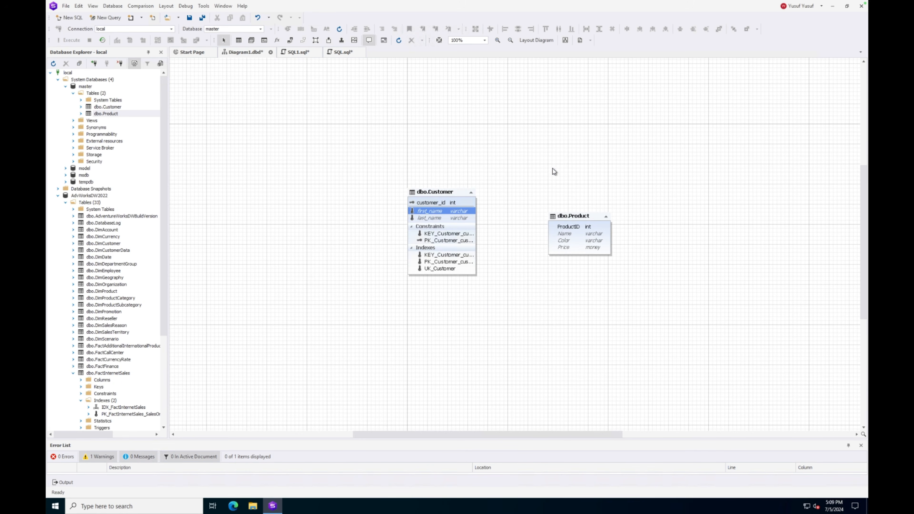
Make ProductID the primary key of the Product table and apply the change to the database.
{"action": "left_click", "coordinate": [559, 227]}
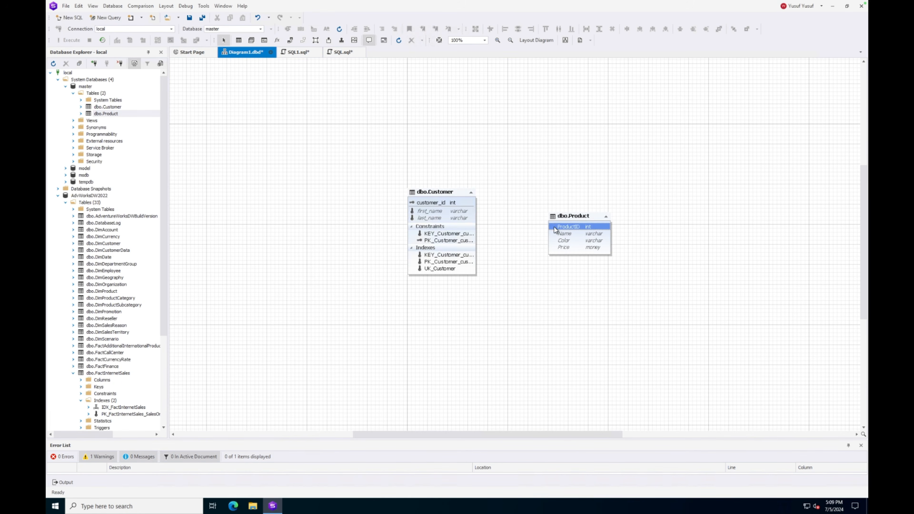
{"action": "double_click", "coordinate": [553, 226]}
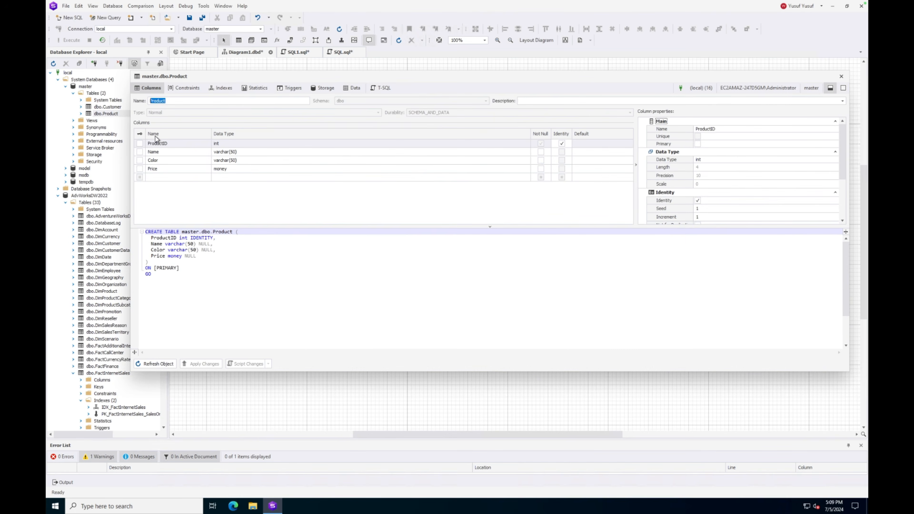
{"action": "left_click", "coordinate": [140, 143]}
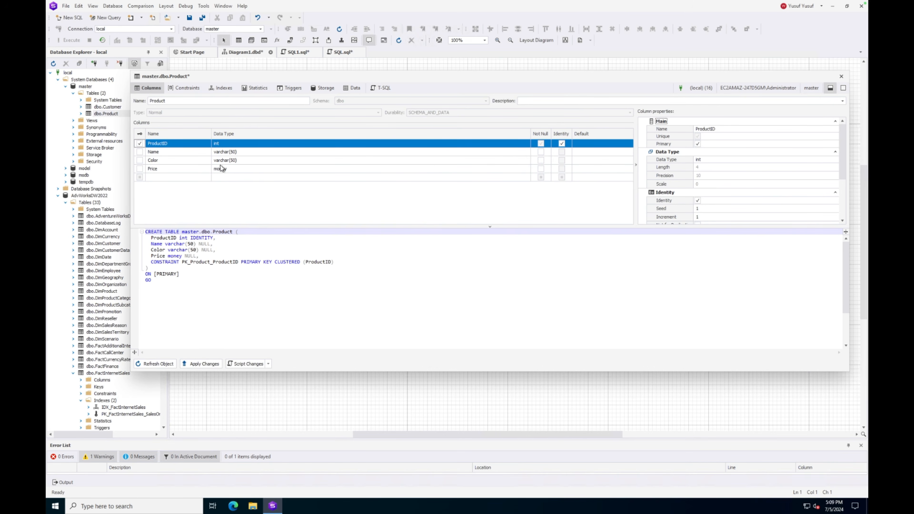
{"action": "left_click", "coordinate": [203, 364]}
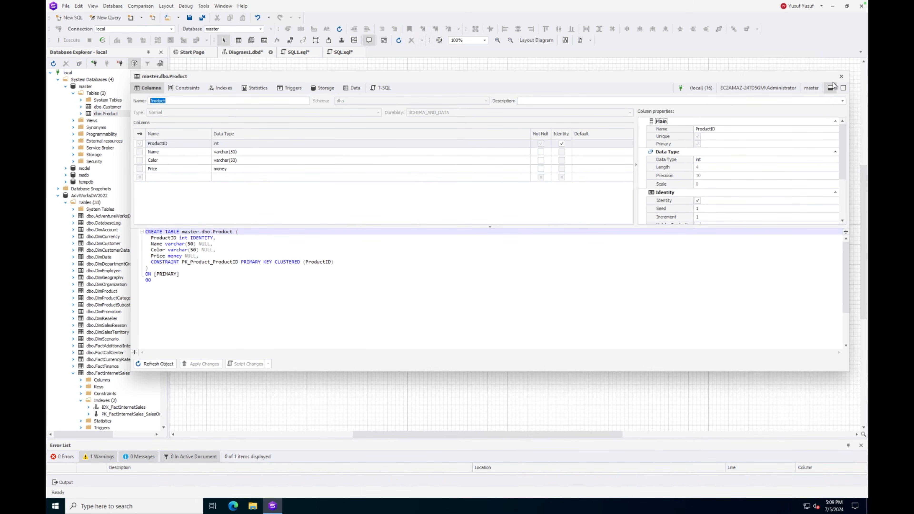
Close the Product table editor and retry a foreign key from Customer's first_name column to Product's Name column.
{"action": "left_click", "coordinate": [841, 76]}
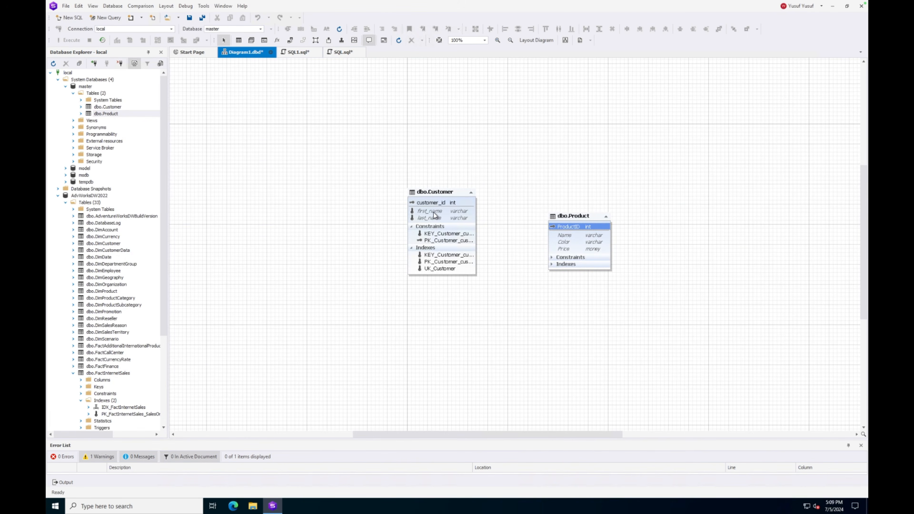
{"action": "left_click_drag", "start_coordinate": [435, 215], "coordinate": [563, 238]}
{"action": "left_click", "coordinate": [394, 224]}
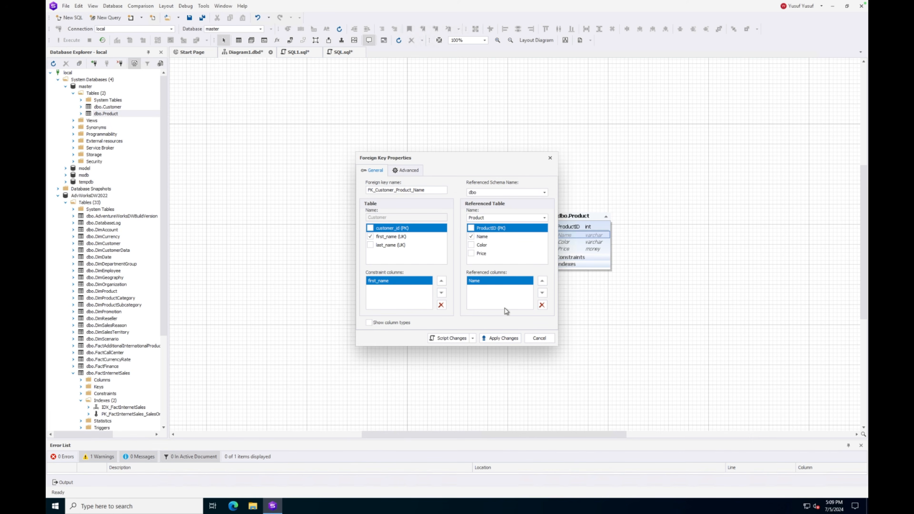
{"action": "left_click", "coordinate": [504, 338]}
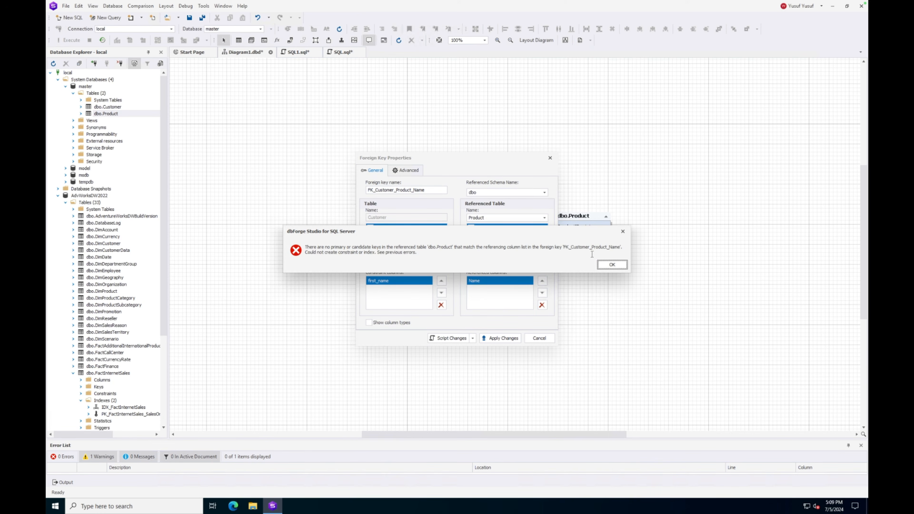
{"action": "left_click_drag", "start_coordinate": [562, 247], "coordinate": [605, 248]}
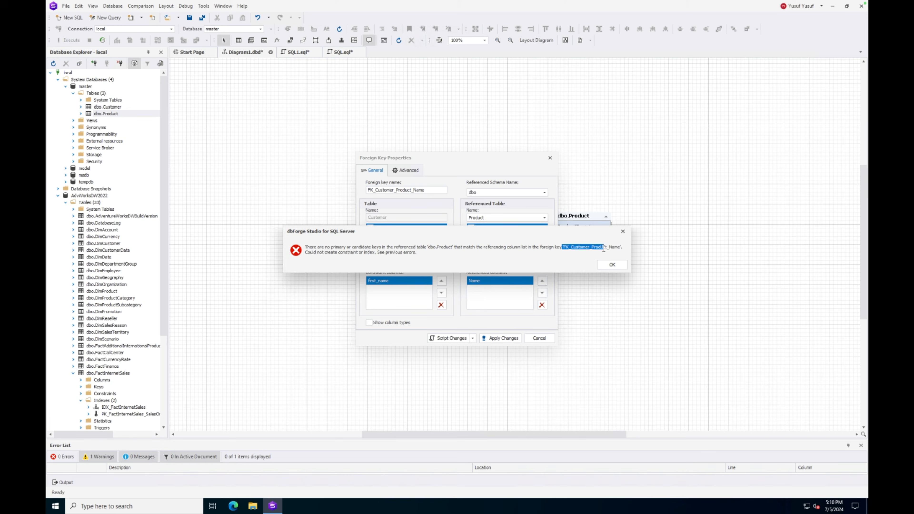
{"action": "left_click", "coordinate": [612, 265]}
Create a foreign key from Customer's customer_id to Product's ProductID, and space out the Customer table and relation label in the diagram.
{"action": "left_click", "coordinate": [493, 309]}
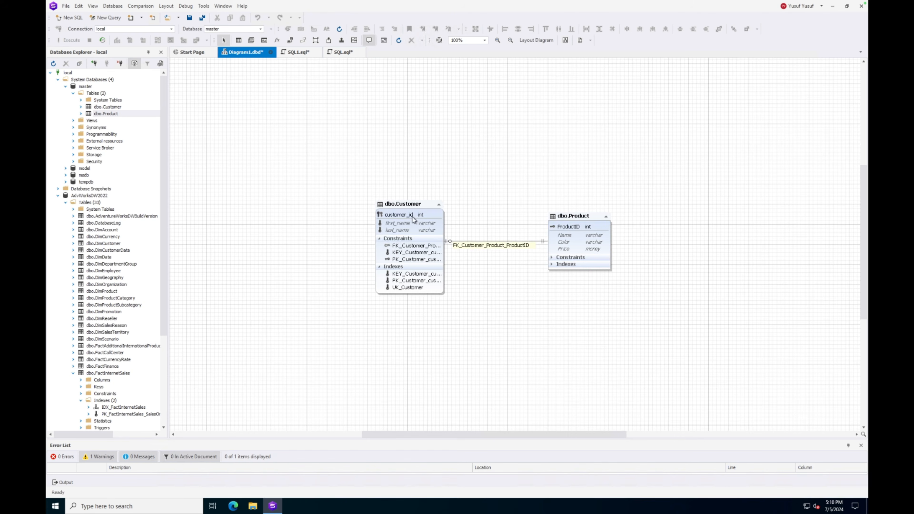
{"action": "left_click_drag", "start_coordinate": [394, 202], "coordinate": [342, 206]}
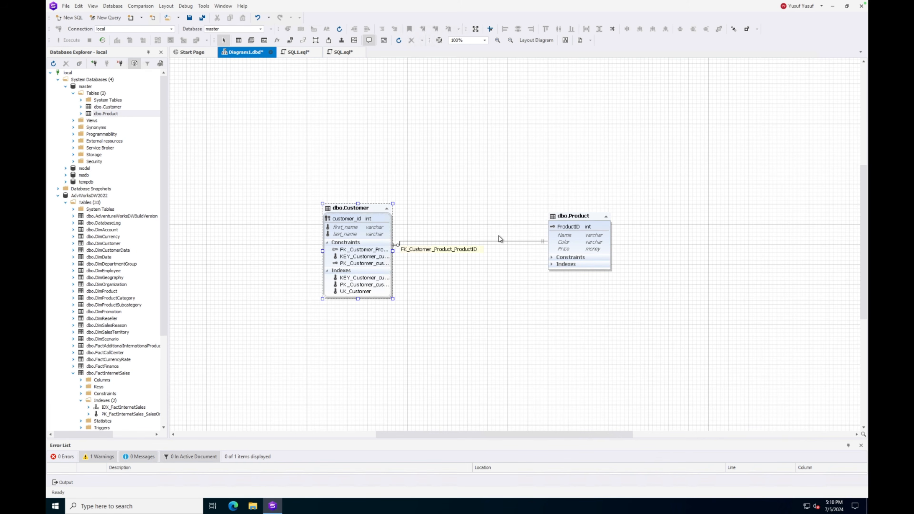
{"action": "left_click", "coordinate": [452, 251]}
{"action": "left_click_drag", "start_coordinate": [452, 252], "coordinate": [482, 252]}
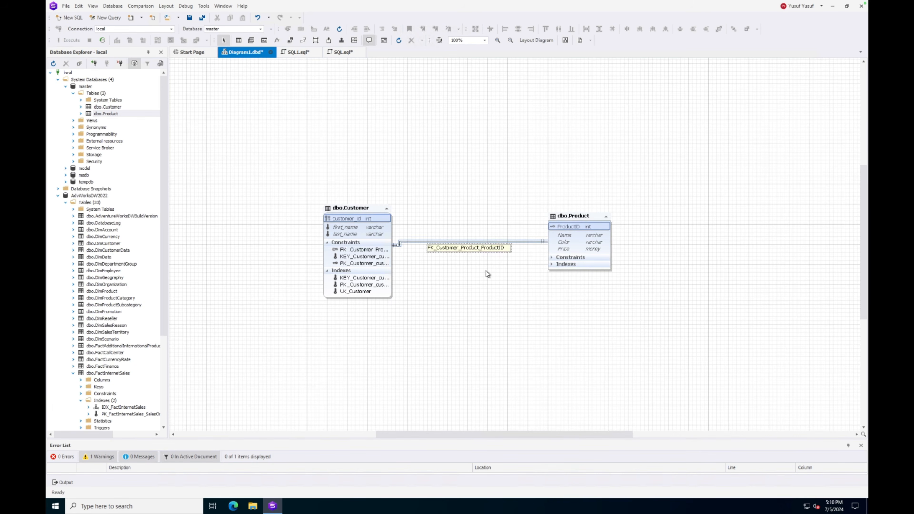
Open the relation between Customer and Product and examine the foreign key's constraint columns and referenced columns.
{"action": "left_click", "coordinate": [519, 240]}
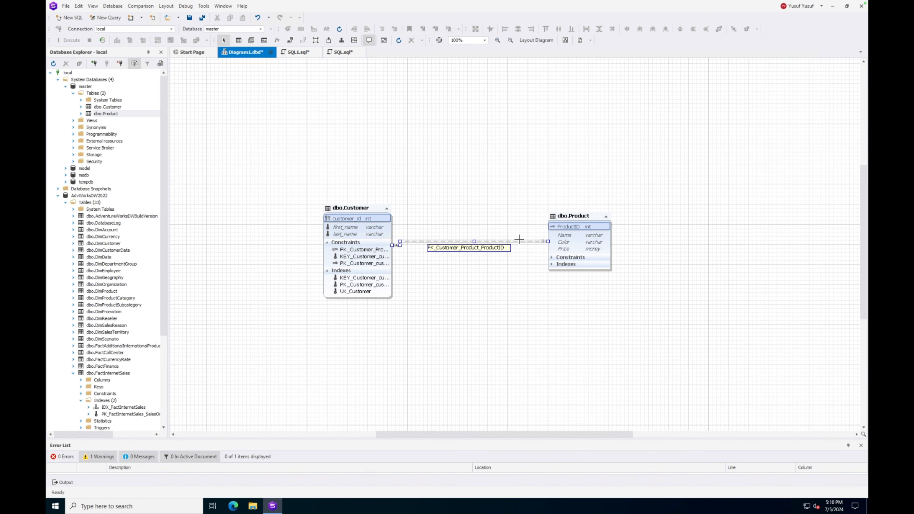
{"action": "double_click", "coordinate": [520, 240]}
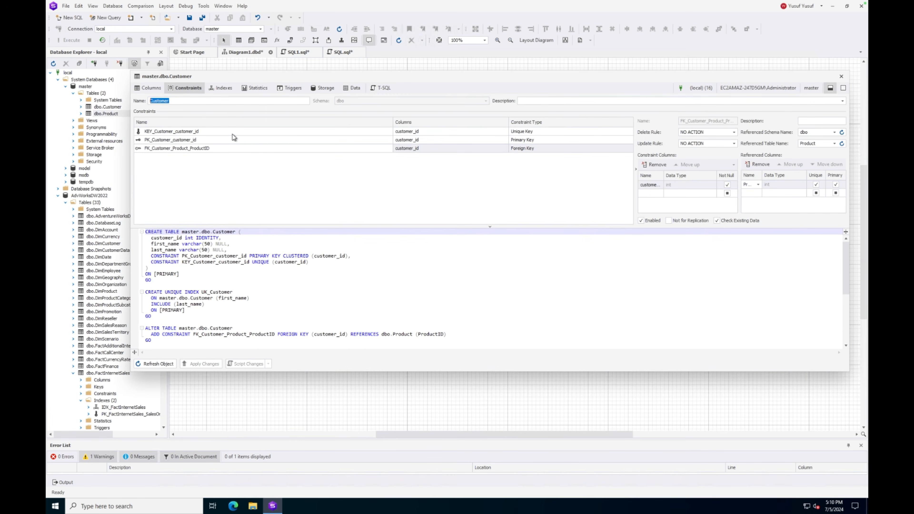
{"action": "left_click", "coordinate": [156, 151]}
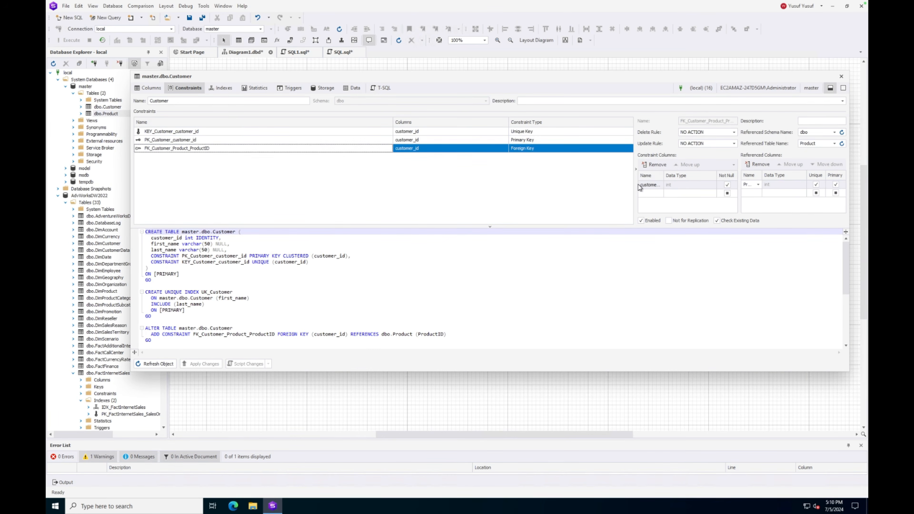
{"action": "left_click_drag", "start_coordinate": [636, 187], "coordinate": [470, 187]}
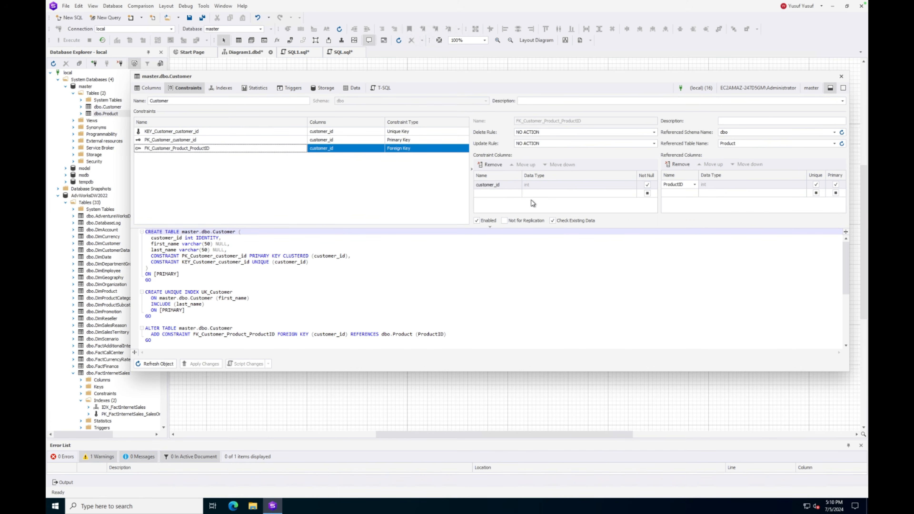
{"action": "left_click", "coordinate": [700, 185]}
{"action": "left_click", "coordinate": [695, 184]}
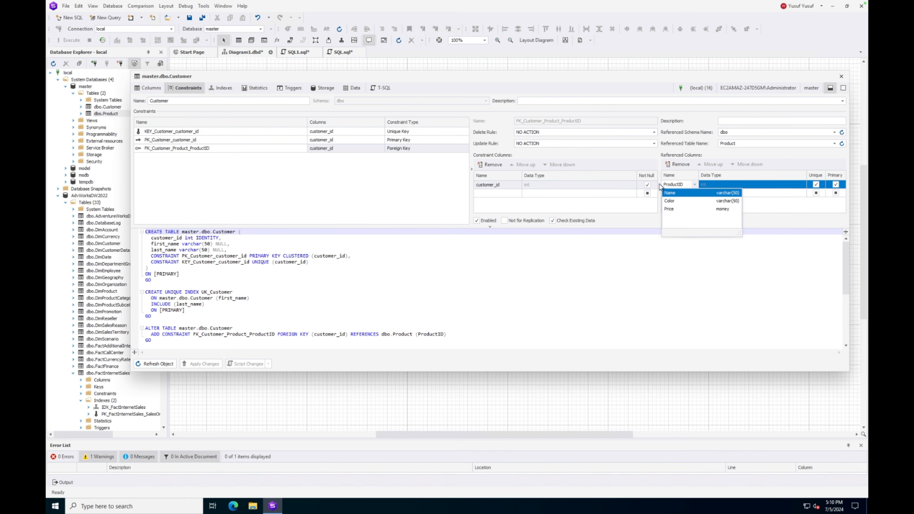
{"action": "left_click", "coordinate": [514, 187]}
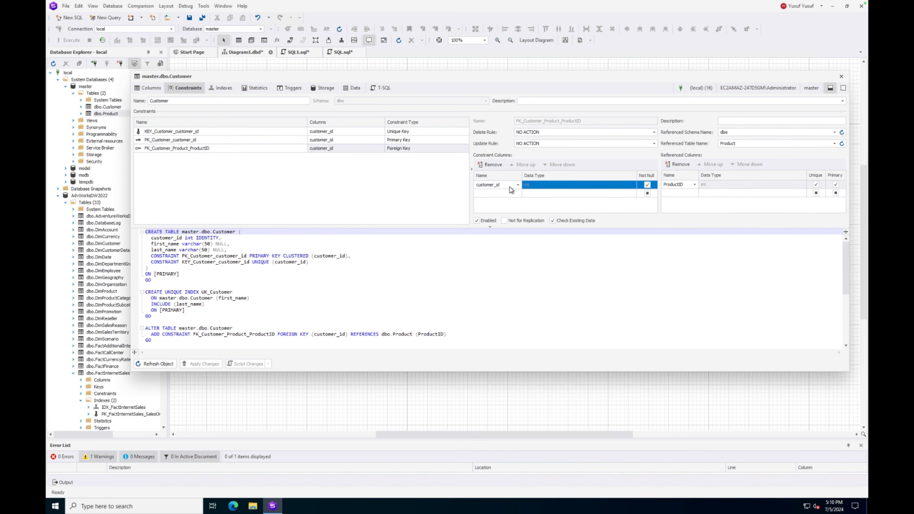